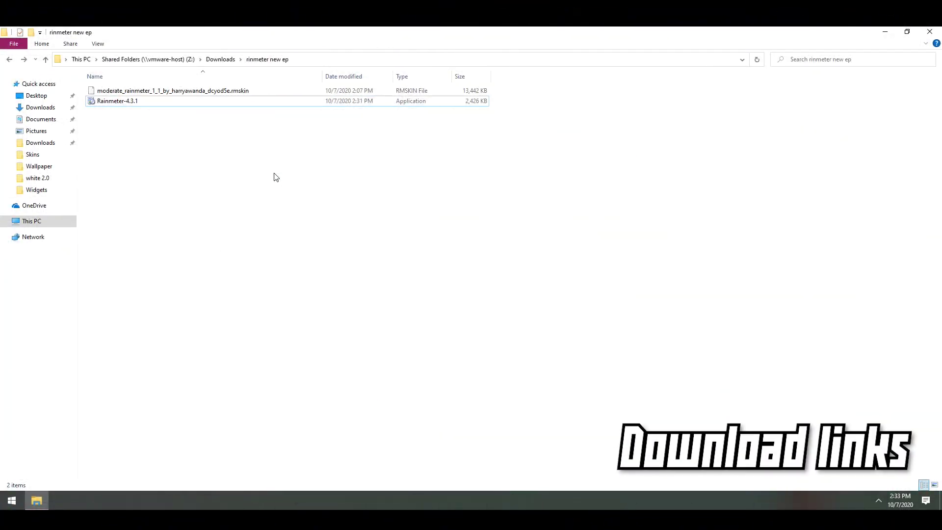
Select the Rainmeter-4.3.1 installer in the Downloads 'rinmeter new ep' folder
drag(239, 172, 149, 104)
Turn on system protection for Local Disk (C:) from Create a restore point
click(146, 161)
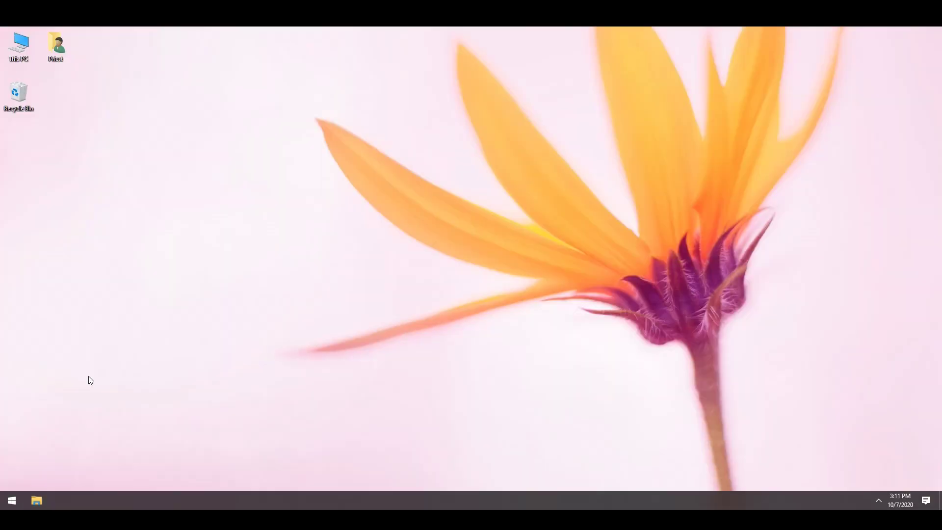
click(13, 500)
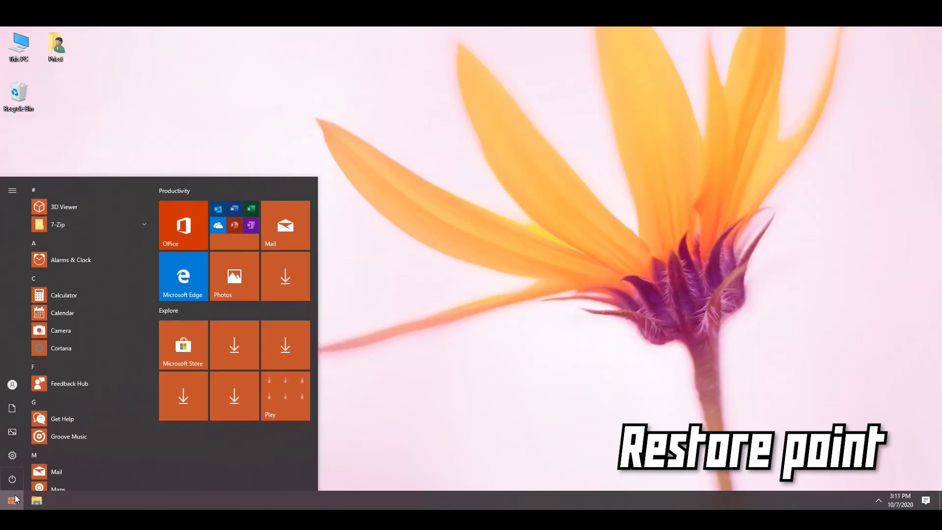
text(restore)
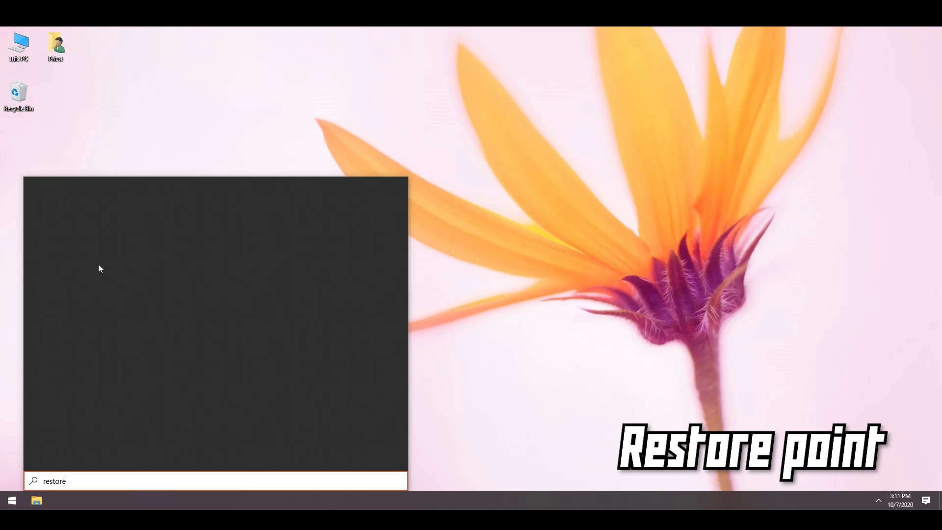
click(113, 228)
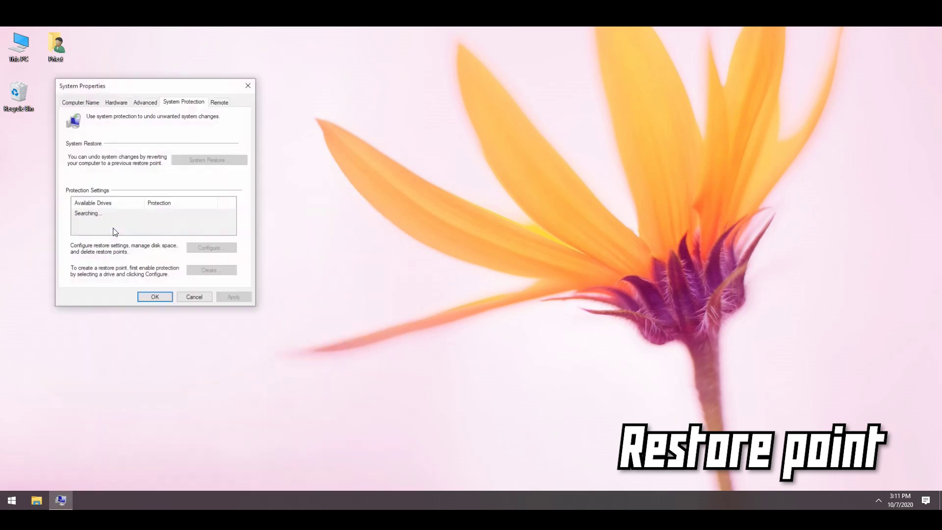
click(212, 246)
click(139, 156)
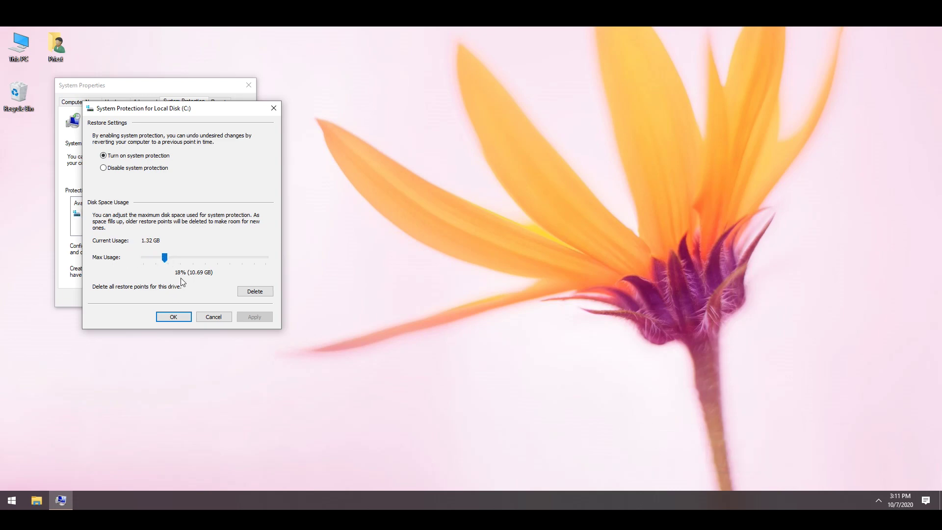
click(181, 320)
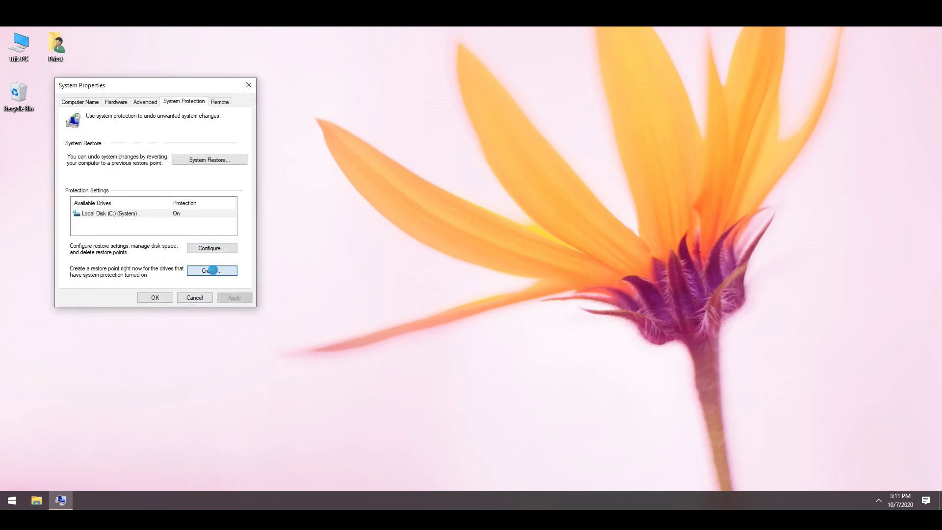
Create a restore point for drive C: with the description 'NoCha'
click(209, 270)
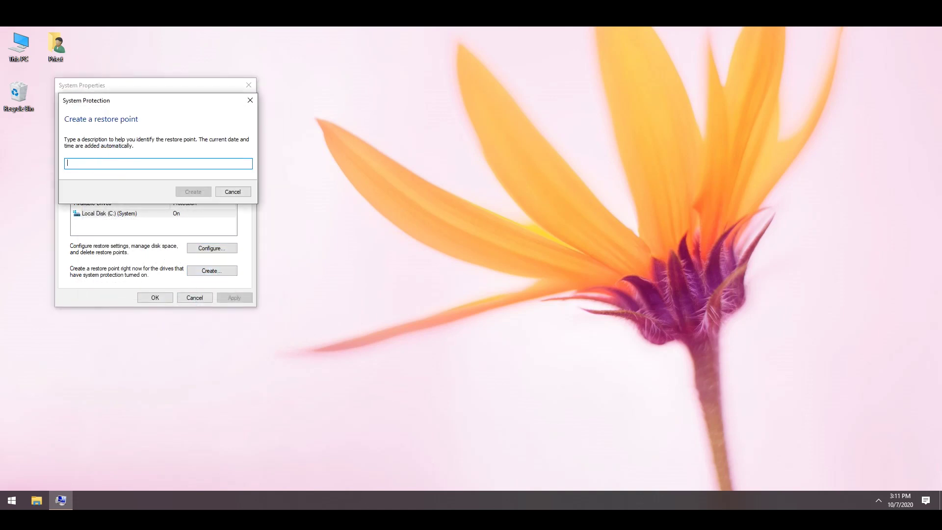
text(NoCha)
click(192, 191)
Review the 8/14/2020 Startingpoint restore point in System Restore, then close without restoring
click(195, 160)
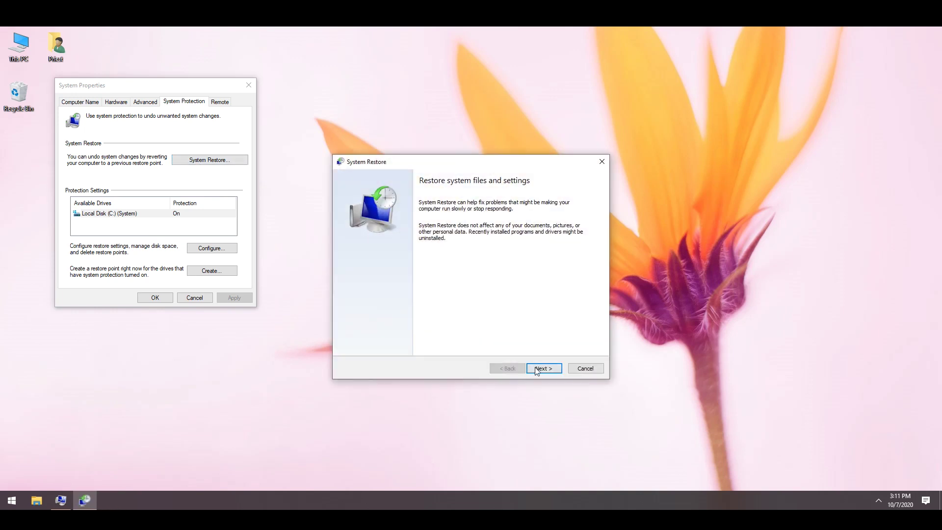
click(544, 369)
click(435, 252)
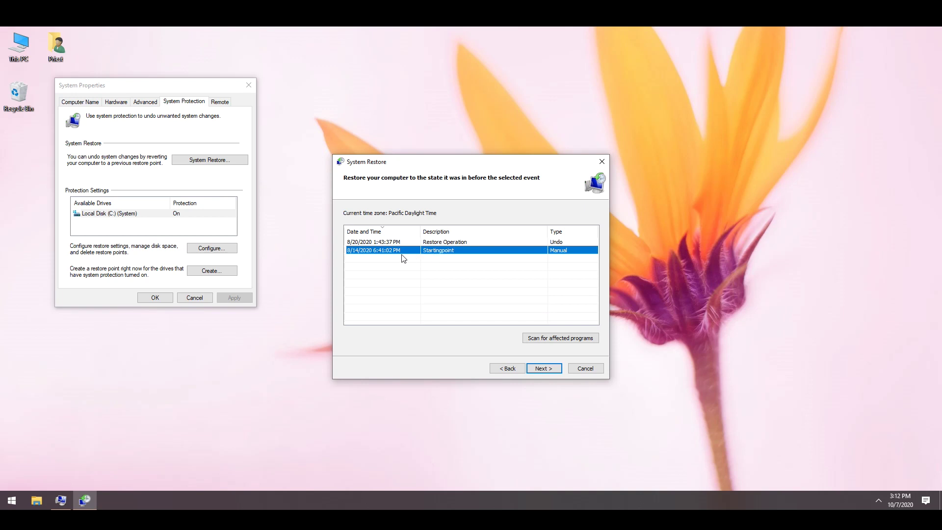
drag(426, 170, 419, 163)
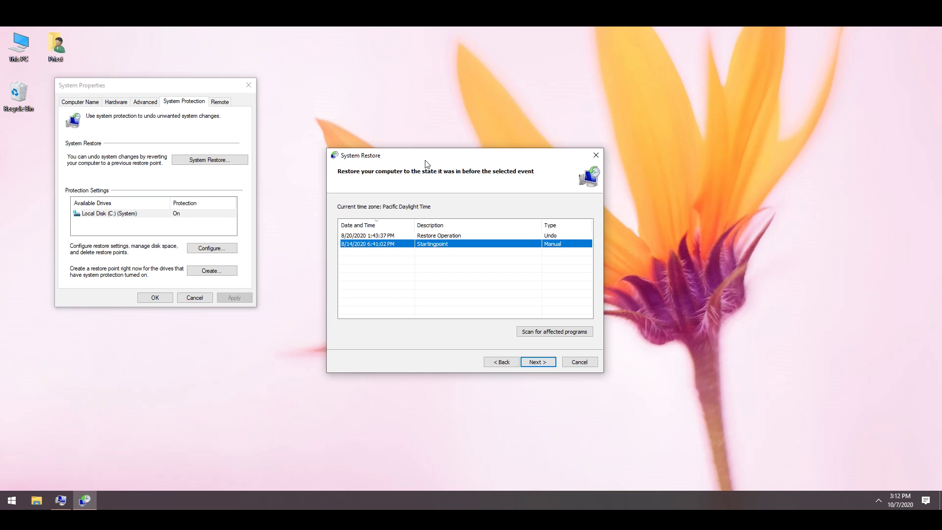
click(596, 156)
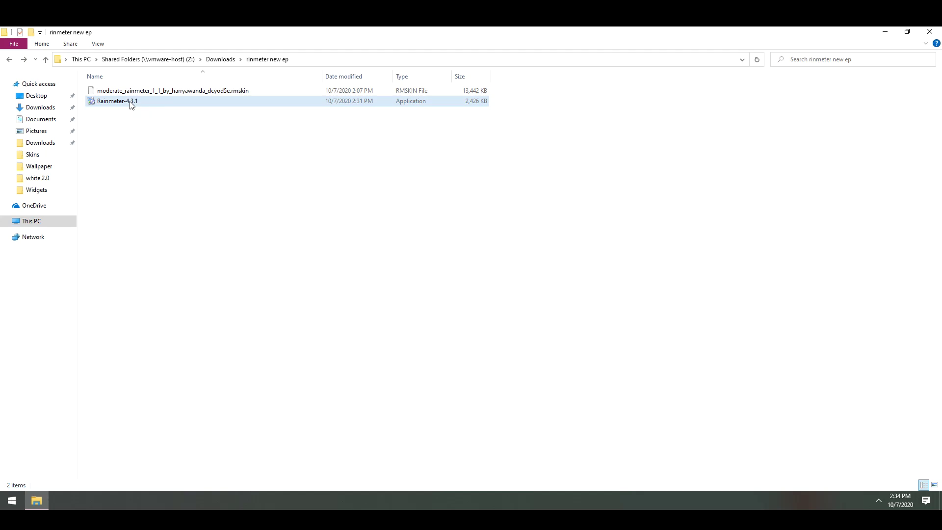
Run the Rainmeter-4.3.1 installer and dismiss the Rainmeter.ini not found error
double_click(131, 103)
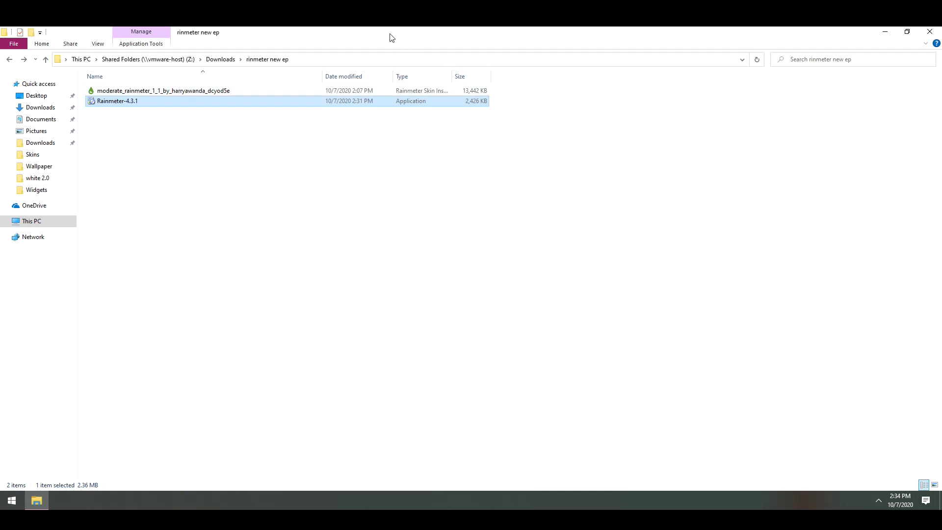
double_click(169, 31)
click(283, 139)
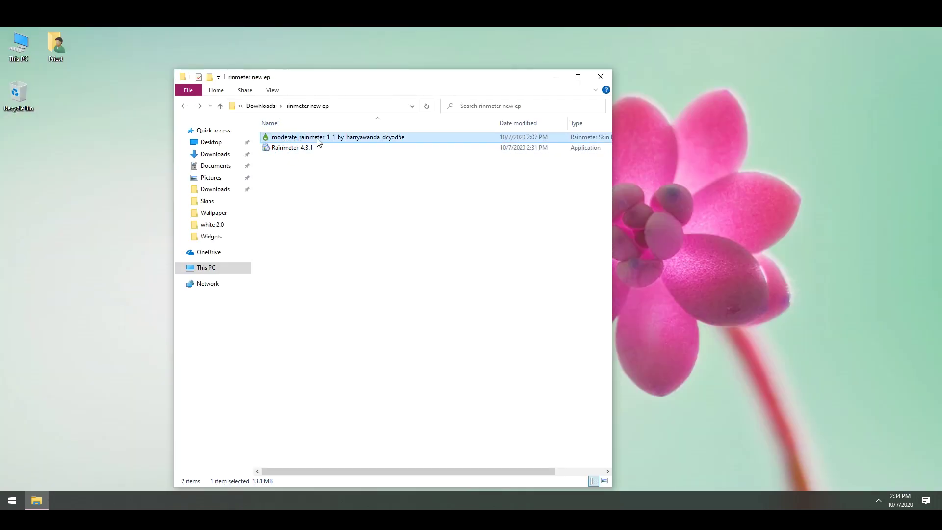
double_click(285, 137)
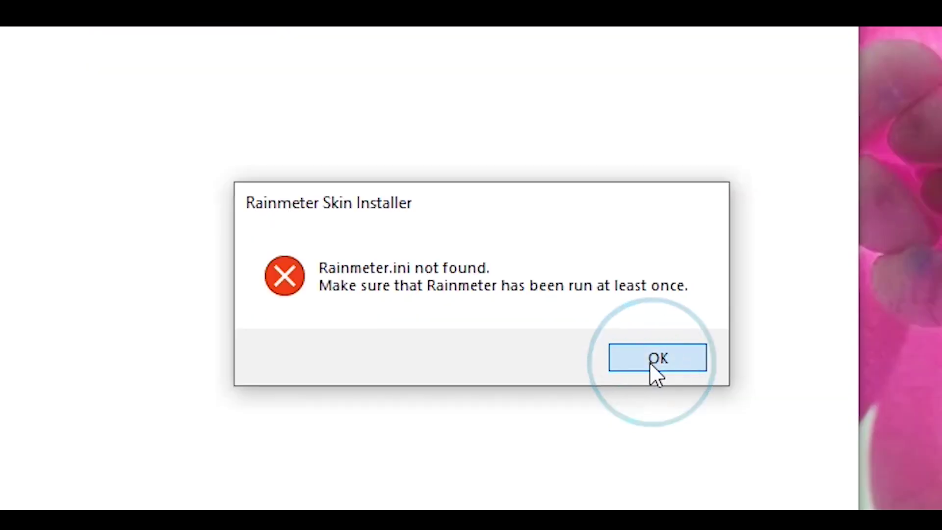
click(650, 365)
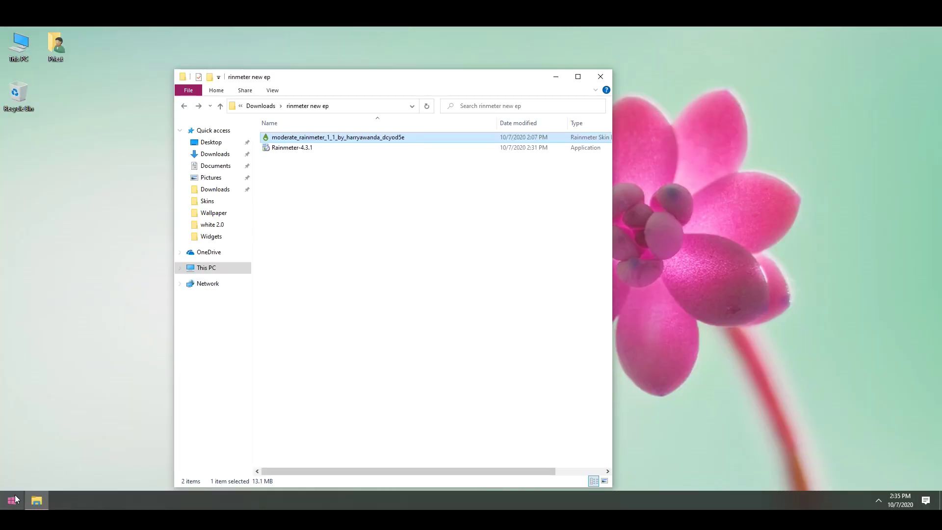
Install the Moderate skin with its Chameleon, FrostedGlass and Spotify plugins
double_click(291, 138)
scroll(551, 283, down, 1)
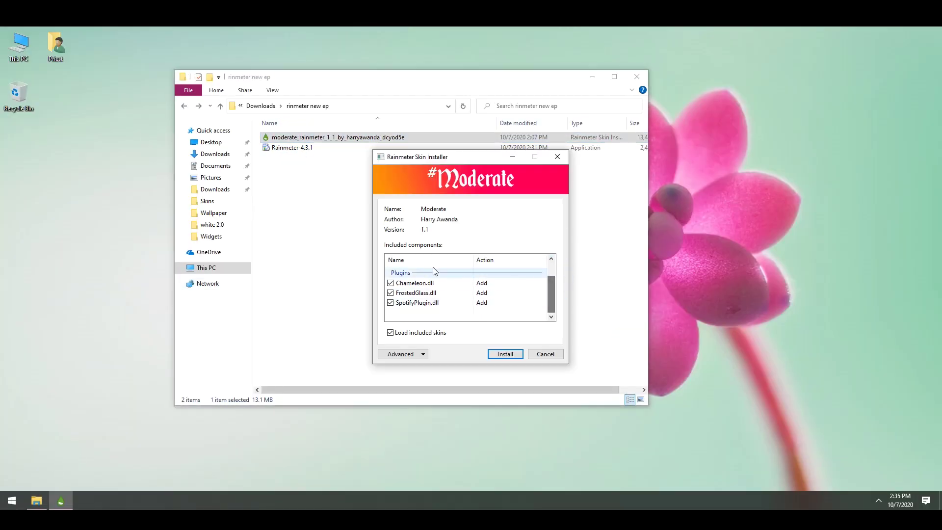
scroll(444, 298, up, 1)
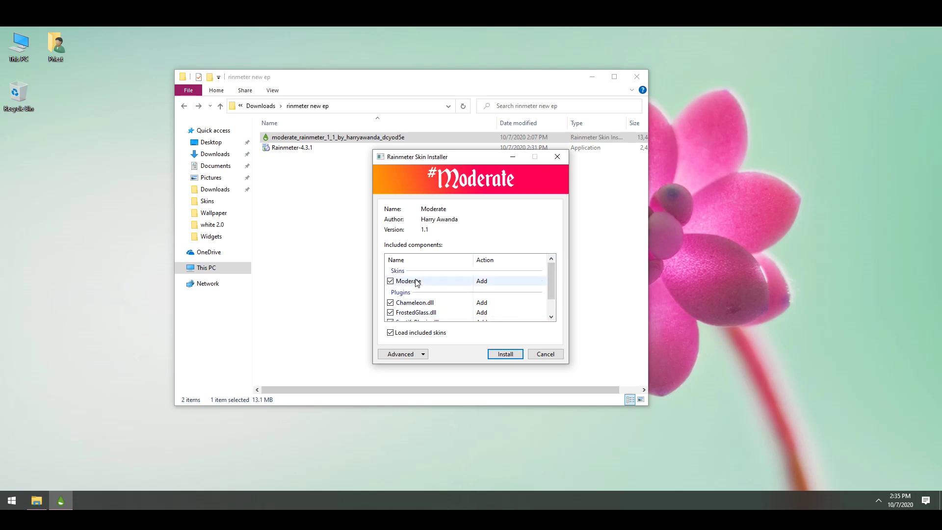
click(504, 355)
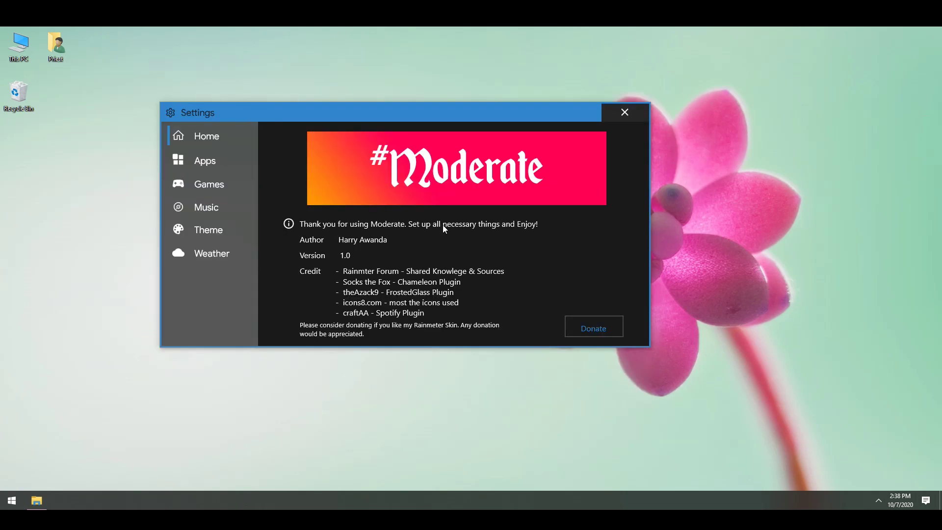
Load Moderate > Home > Home.ini in Manage Rainmeter and drag its dock bar to the screen bottom
click(879, 501)
click(879, 461)
click(300, 179)
click(329, 198)
click(309, 199)
click(346, 206)
click(546, 166)
drag(269, 213, 252, 478)
Unlock the taskbar and move it to the top screen edge
right_click(284, 500)
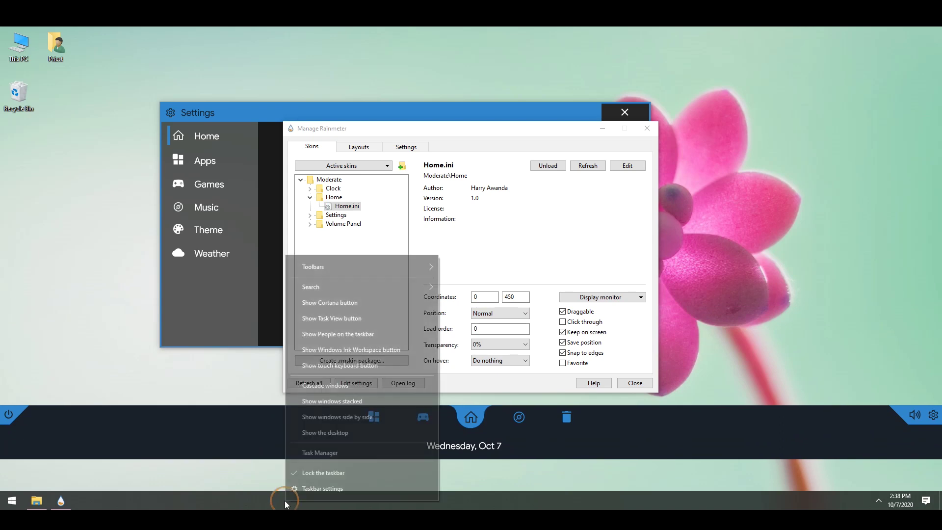
click(308, 473)
drag(295, 501, 454, 37)
Set the taskbar to auto-hide in desktop mode and close Taskbar settings
right_click(451, 39)
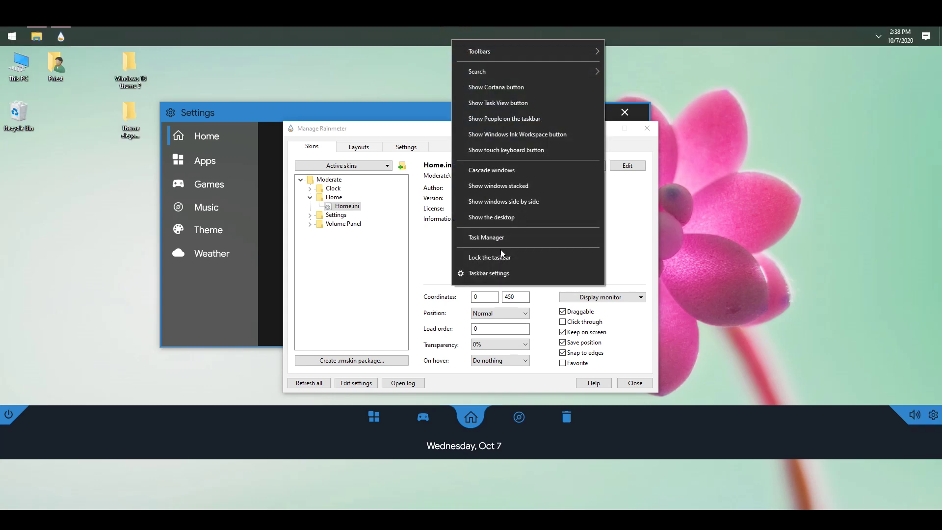
click(483, 272)
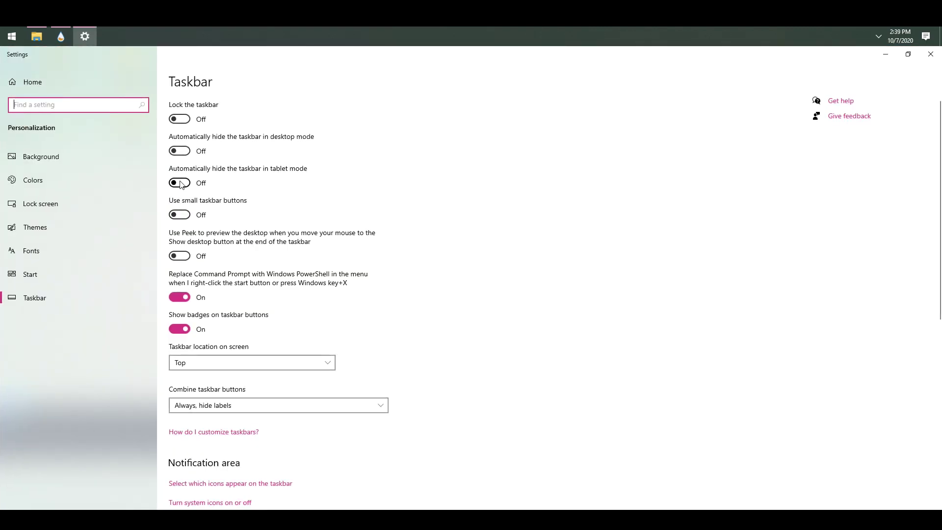
click(179, 151)
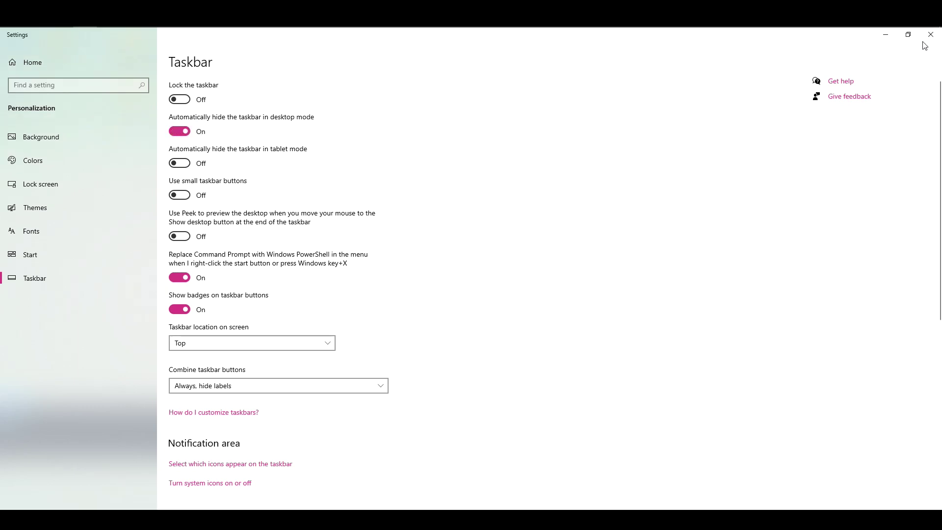
click(930, 34)
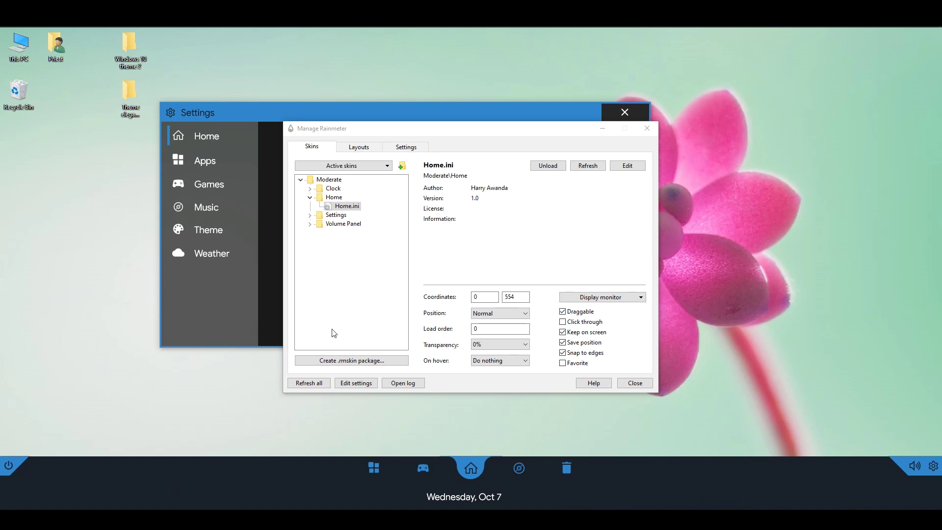
Load the Clock - 24hr.ini skin and place it at the right screen edge
click(346, 233)
click(50, 136)
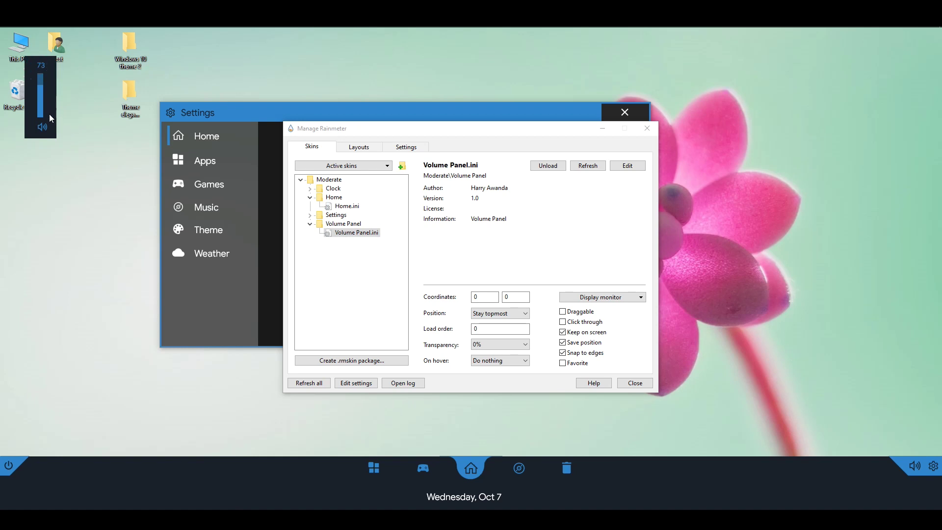
double_click(333, 188)
click(354, 215)
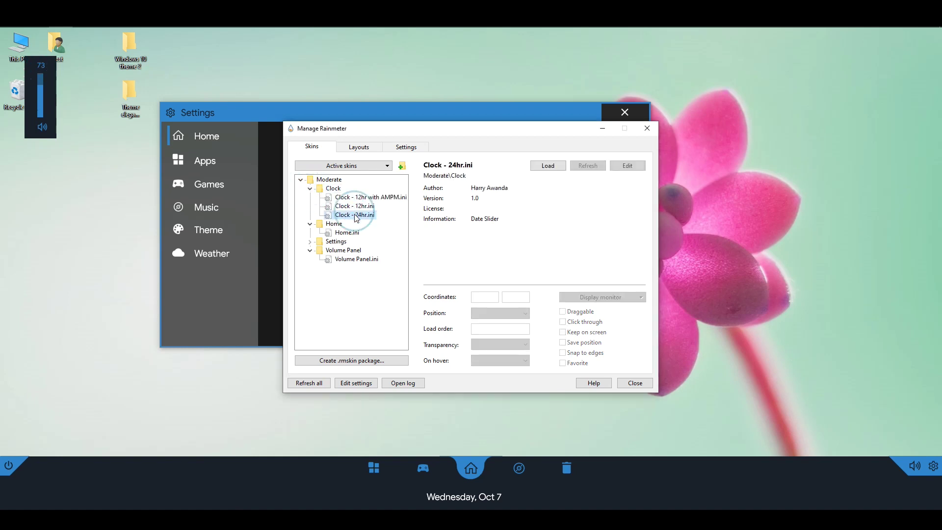
click(546, 166)
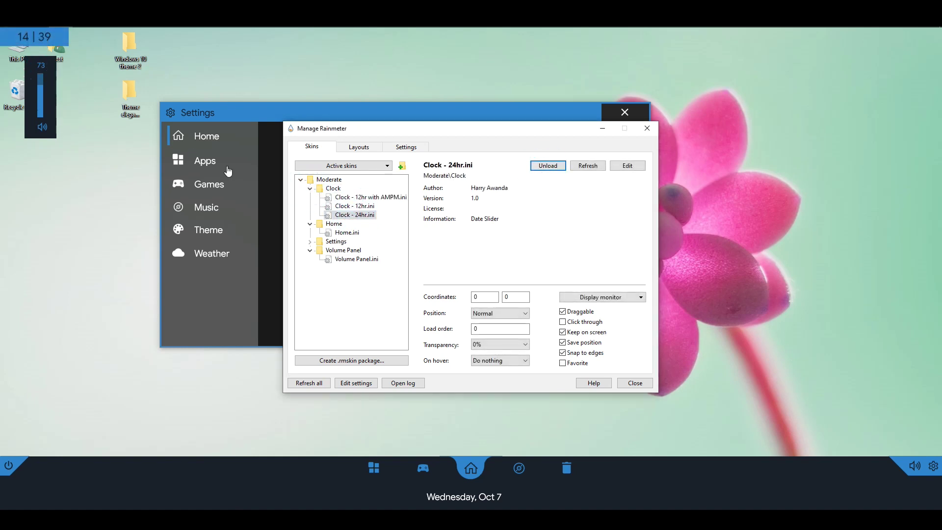
drag(56, 40, 930, 359)
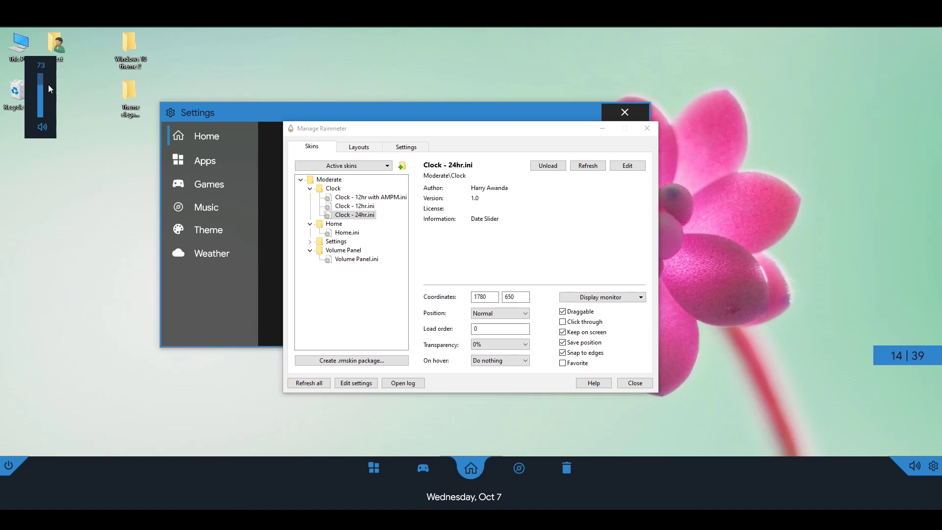
Select the Volume Panel skin, close Manage Rainmeter, and reposition the Settings window
click(344, 257)
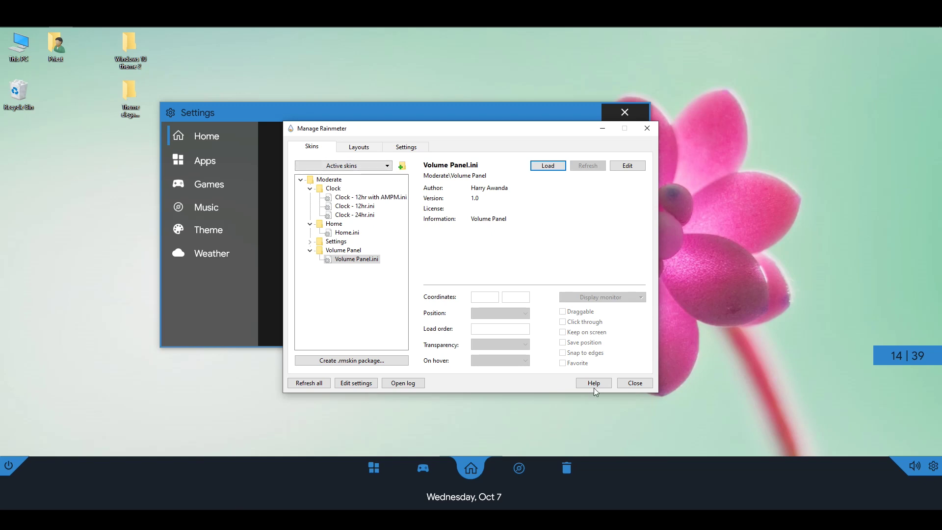
click(635, 383)
drag(396, 115, 431, 128)
Hide the desktop icons by unchecking Show desktop icons
right_click(141, 170)
mouse_move(156, 178)
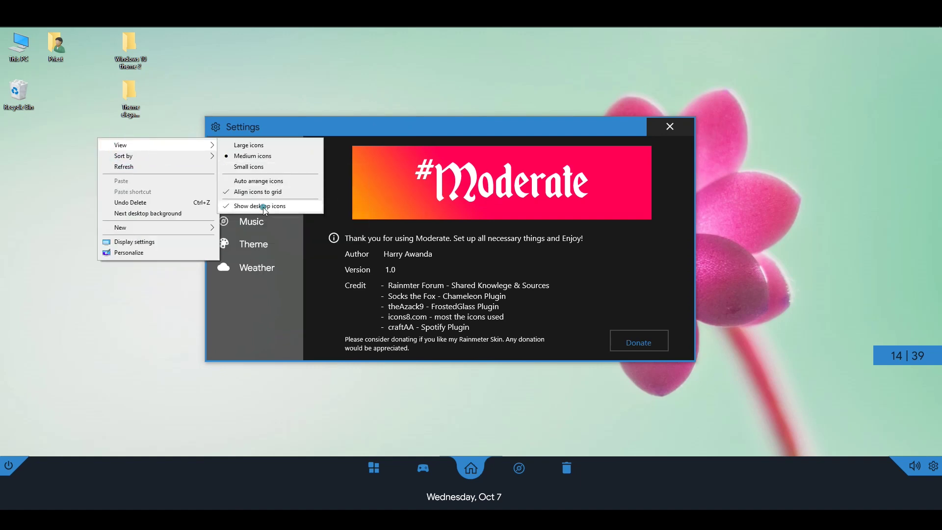
click(263, 206)
On the Theme page, try red and blue swatches, settling the theme colour on magenta
drag(282, 133, 247, 132)
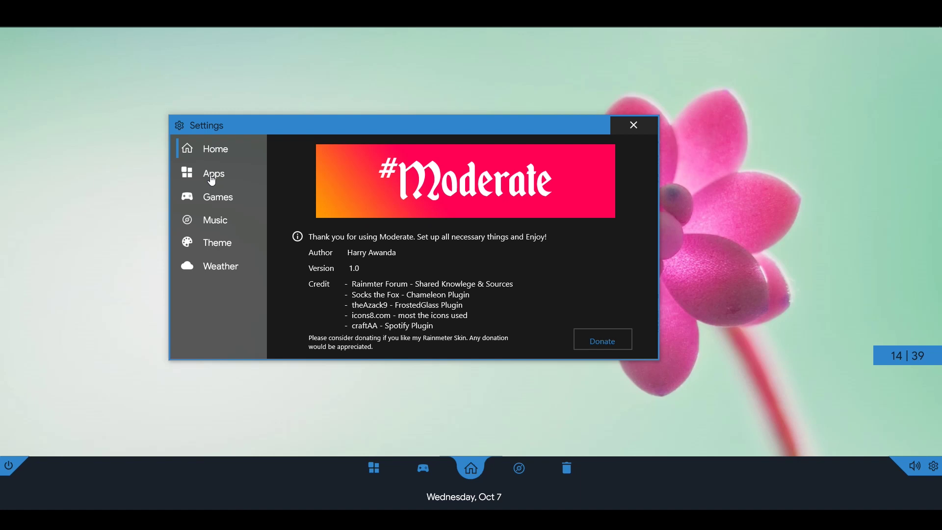
click(224, 244)
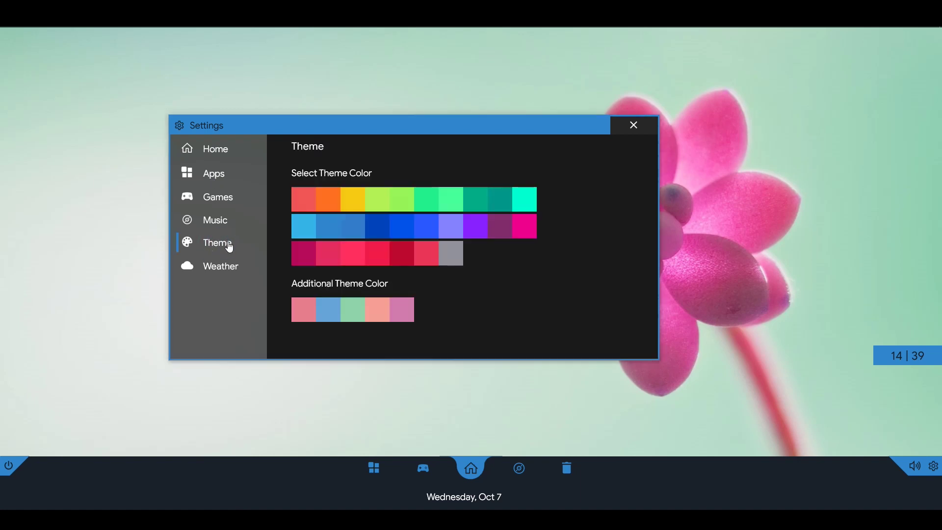
click(309, 204)
click(372, 231)
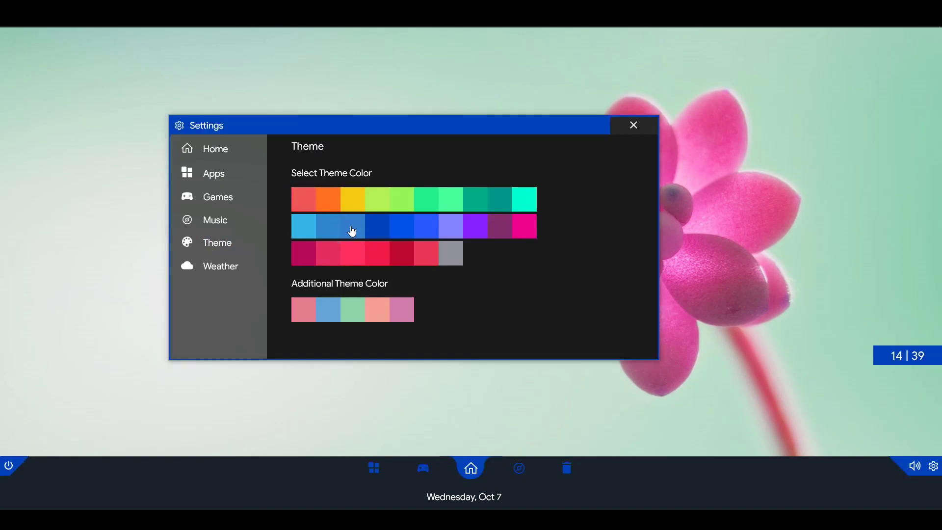
click(352, 231)
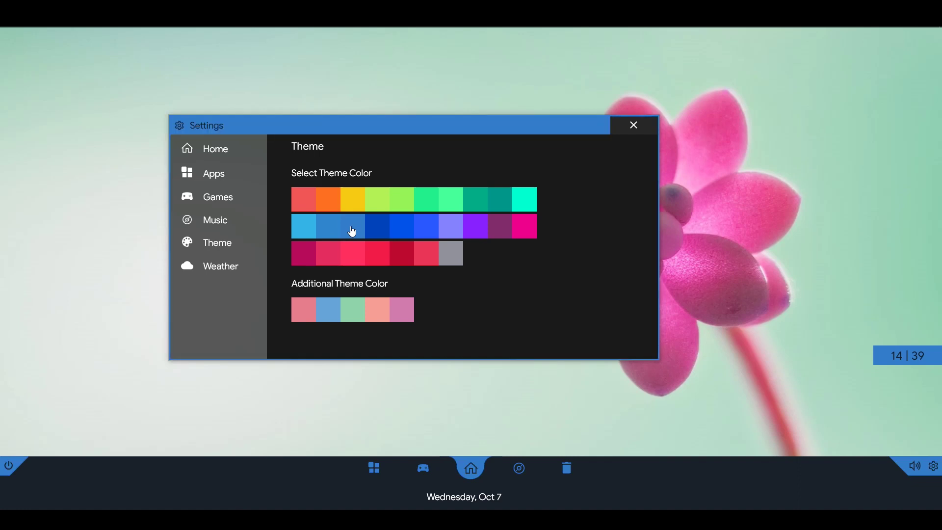
click(524, 226)
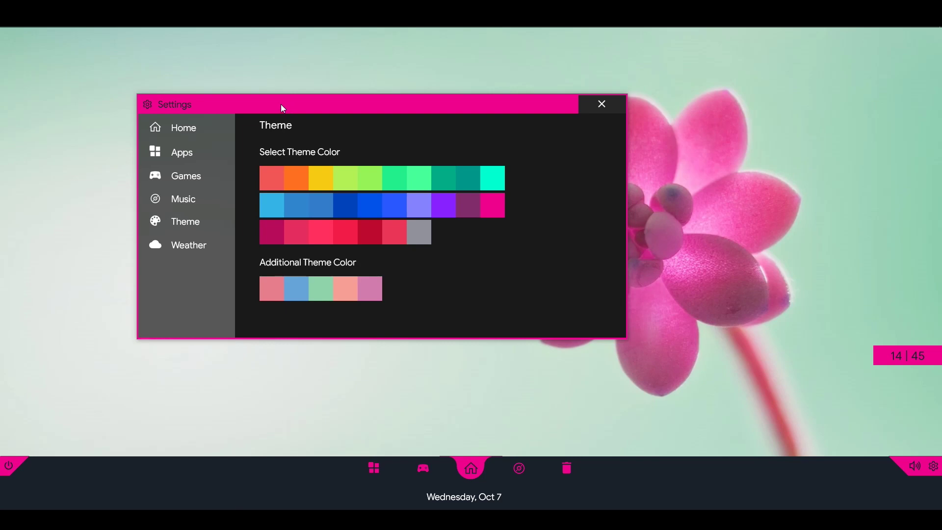
right_click(290, 166)
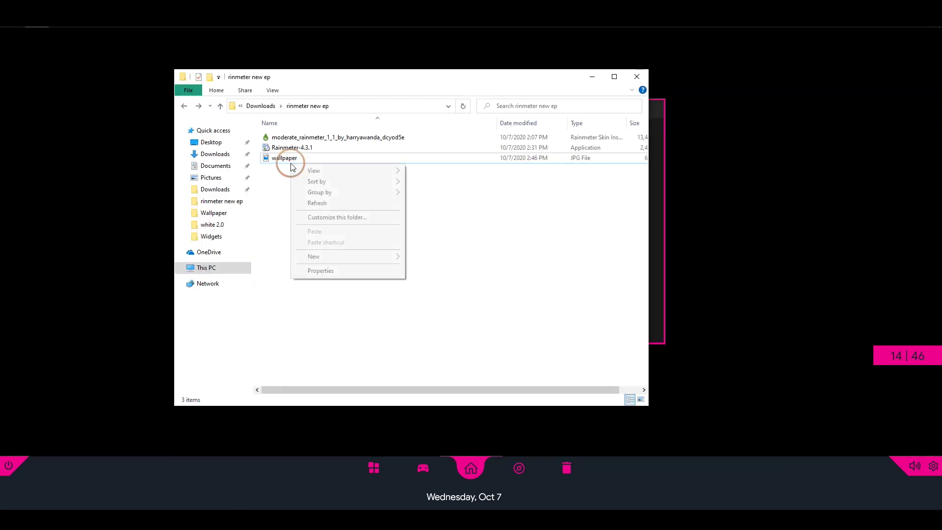
Set wallpaper.jpg as the desktop background and minimize the folder window
right_click(288, 158)
click(323, 208)
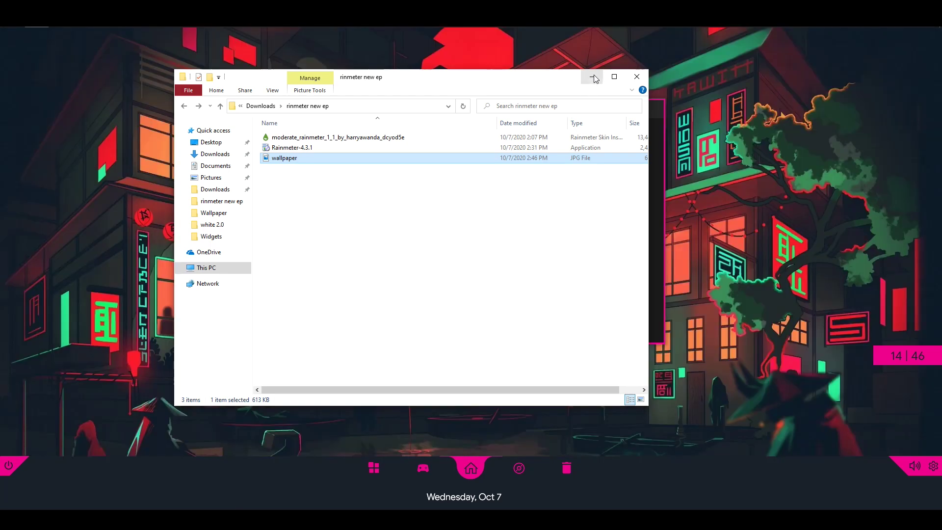
click(593, 79)
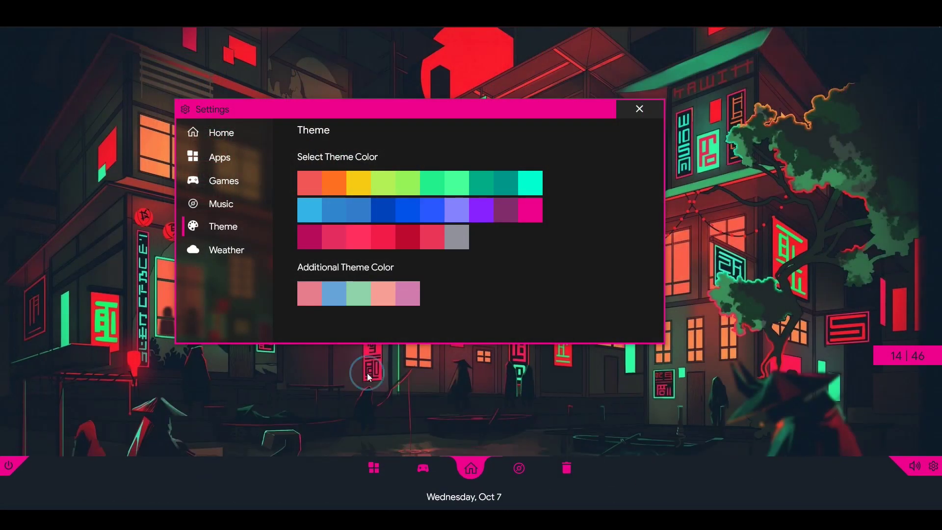
Try green and red swatches, settle the theme colour on cyan, and close Settings
drag(352, 111, 504, 83)
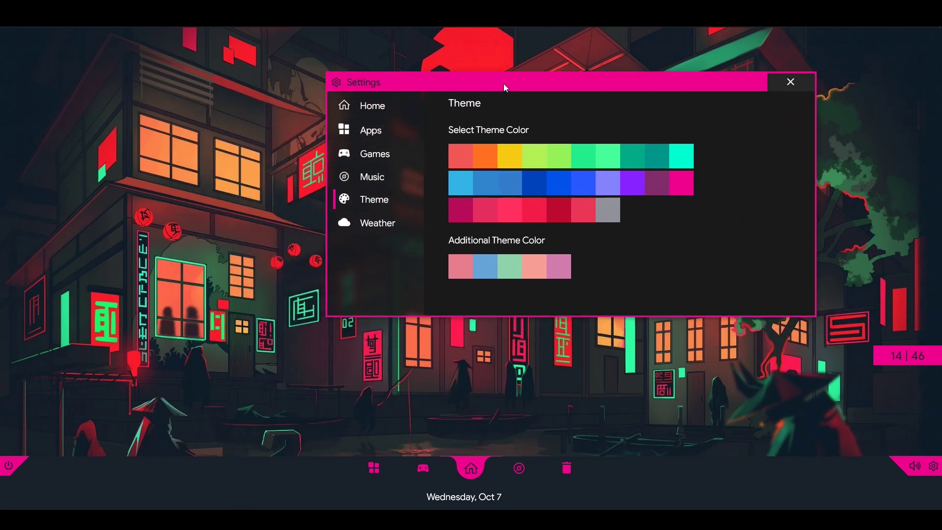
click(579, 161)
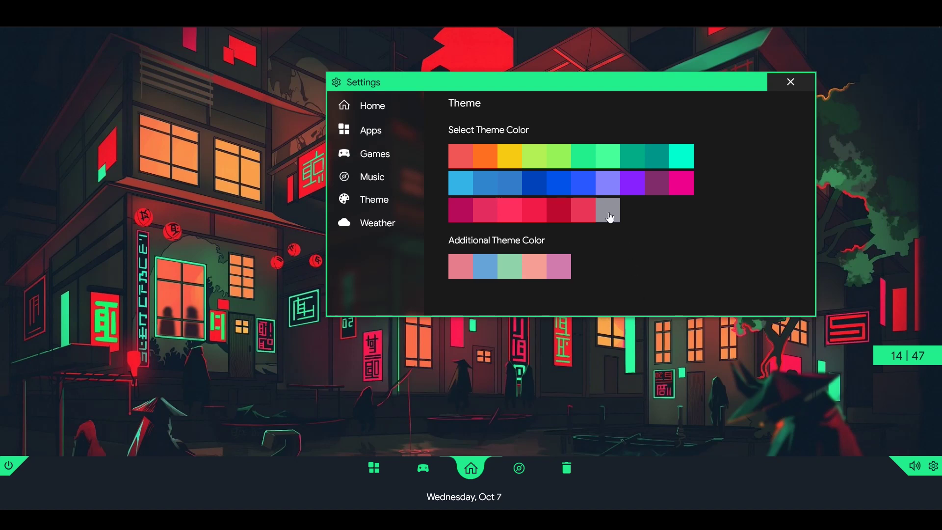
click(534, 216)
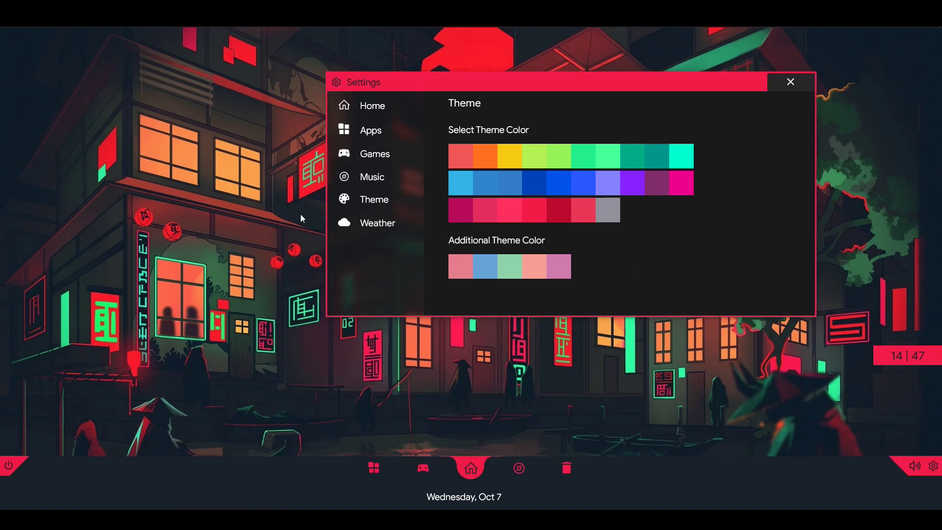
click(607, 158)
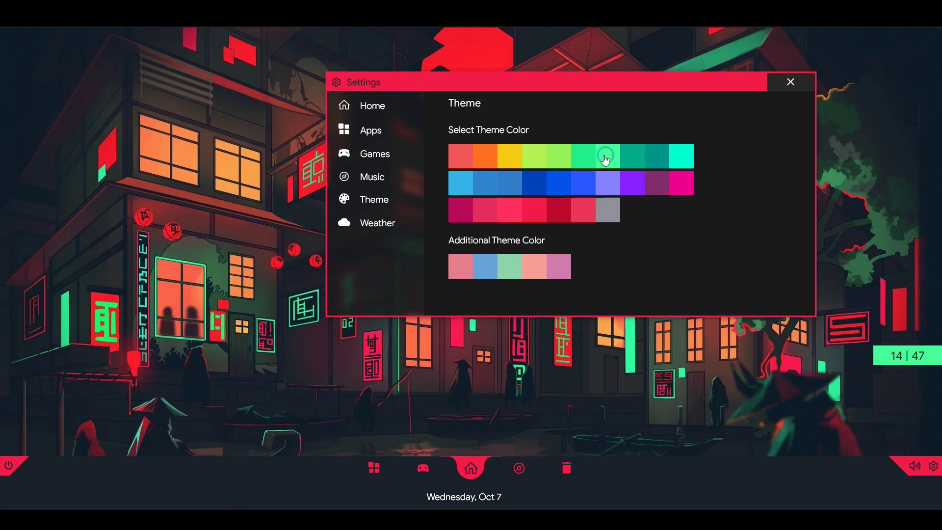
click(587, 158)
click(588, 162)
click(680, 157)
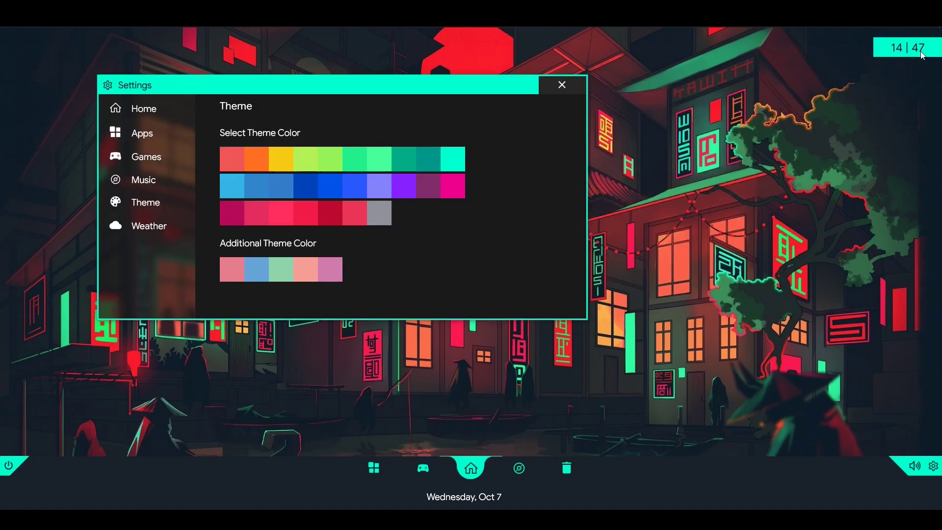
click(802, 151)
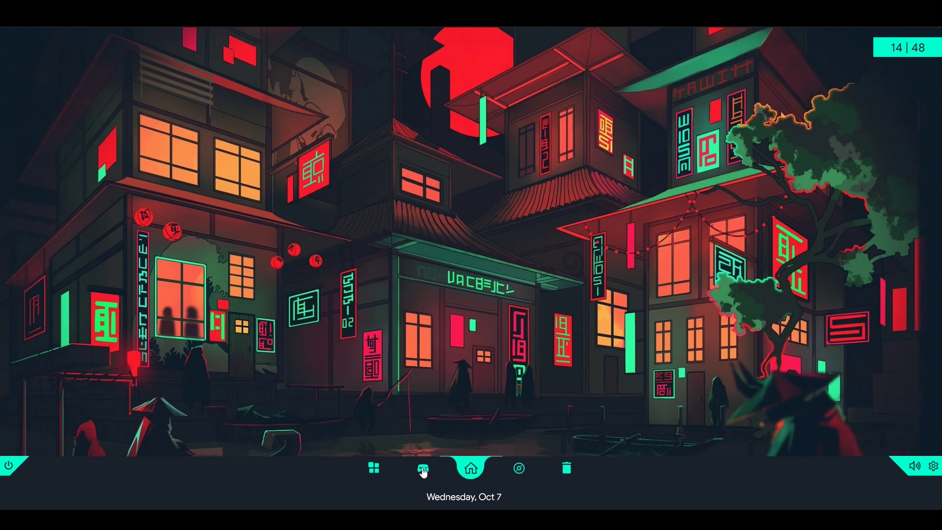
Check the app drawer, then open the Apps page of the Moderate settings
click(374, 469)
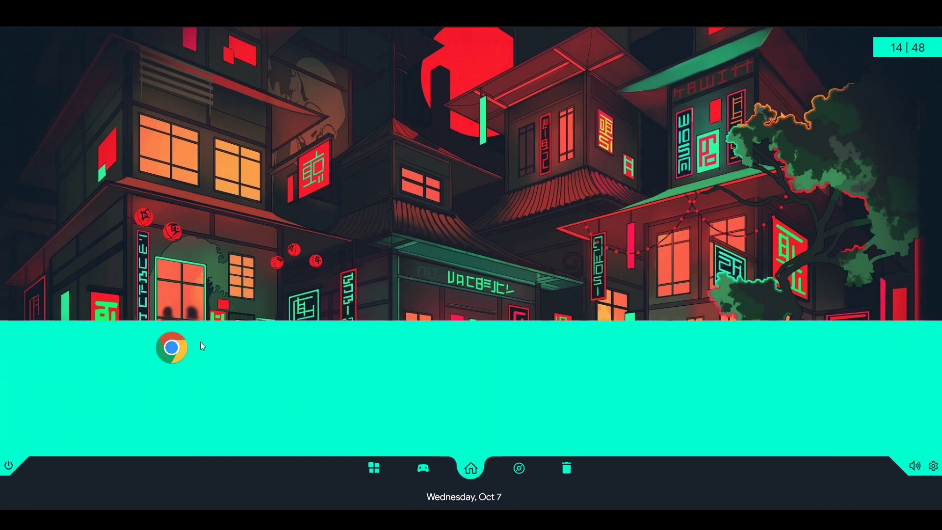
click(471, 468)
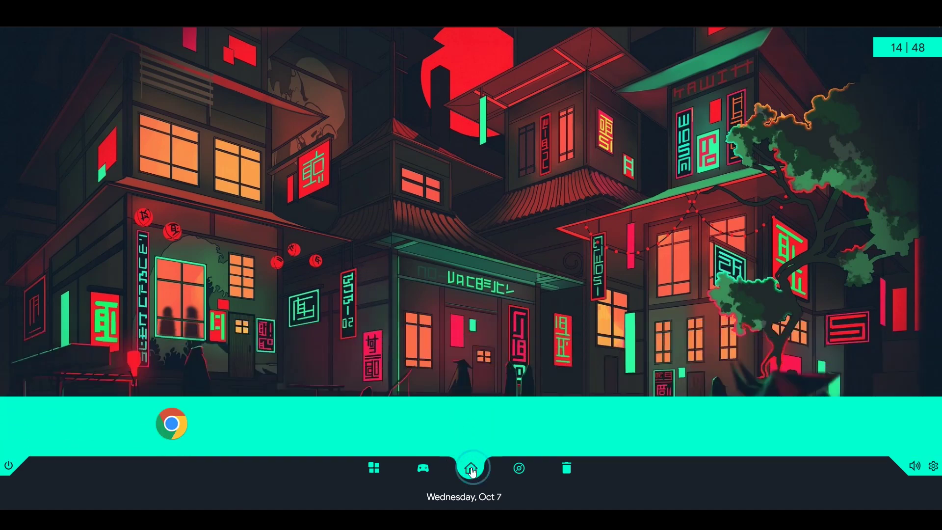
click(933, 467)
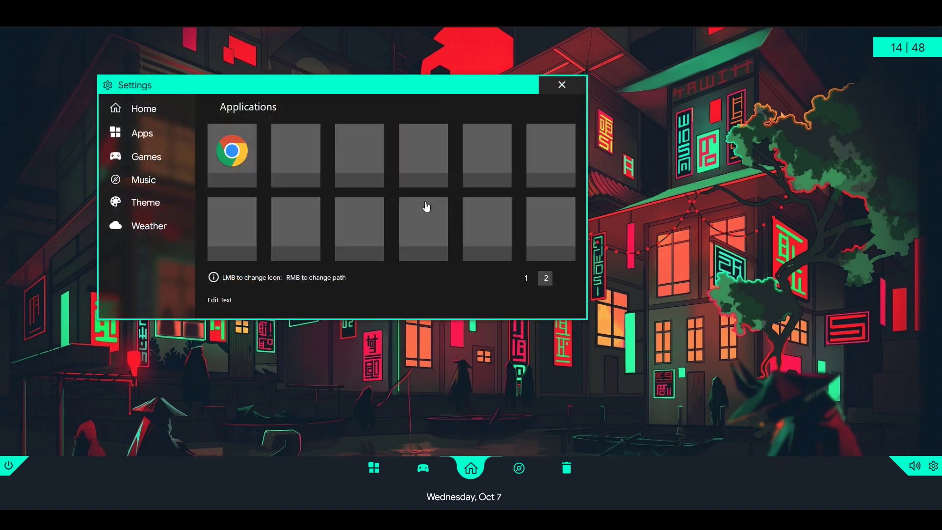
click(165, 140)
Fill app slots two to five with Firefox, Photoshop, uTorrent and Spotify icons
click(286, 147)
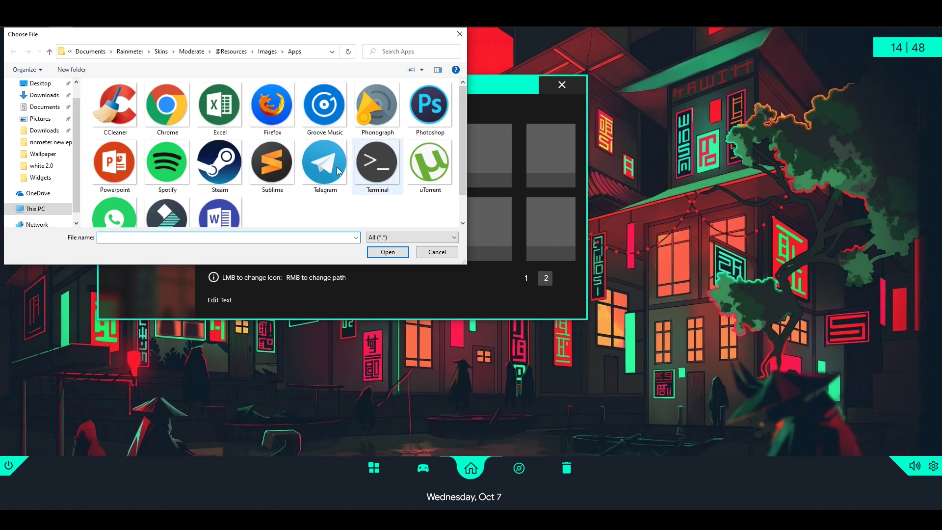
click(272, 107)
click(376, 255)
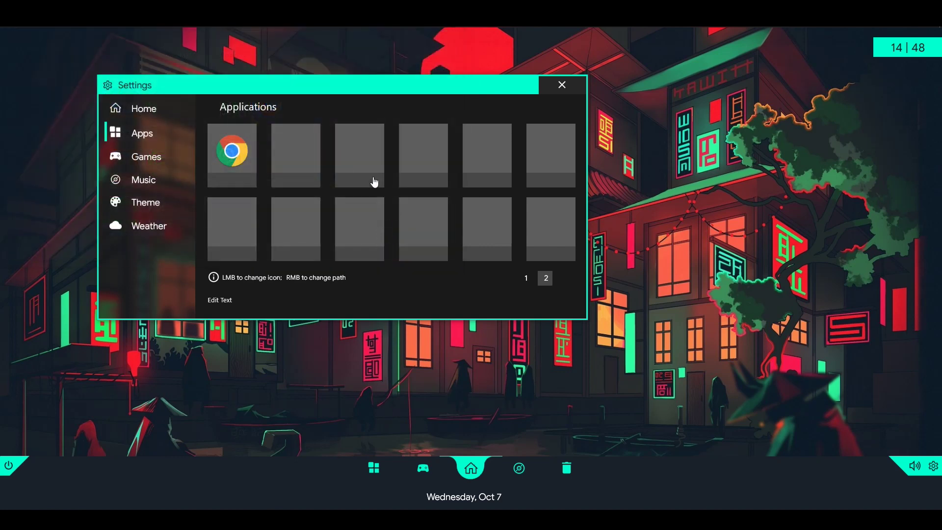
click(366, 153)
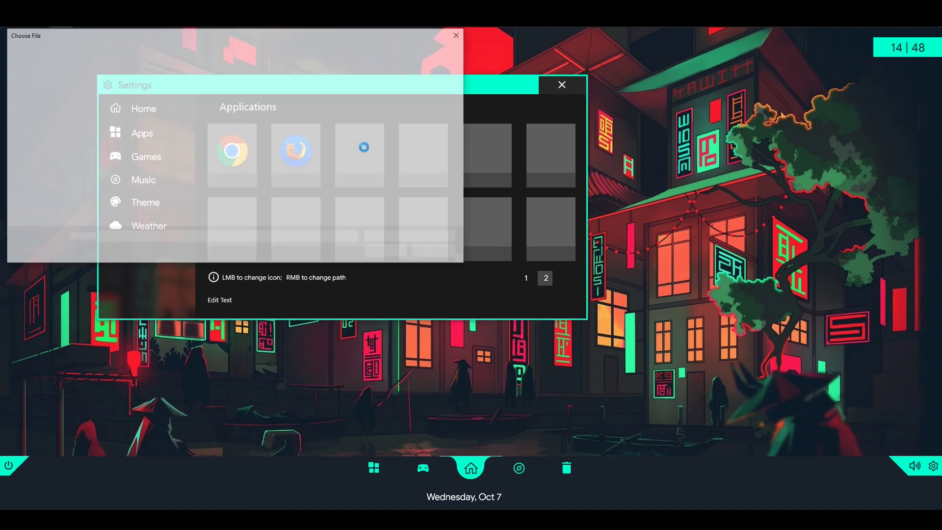
double_click(429, 102)
click(428, 148)
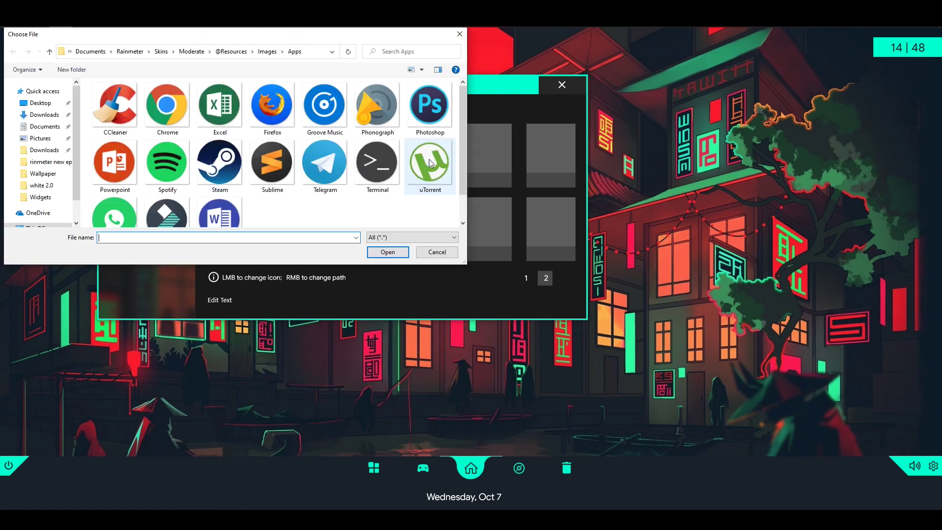
double_click(428, 160)
click(487, 149)
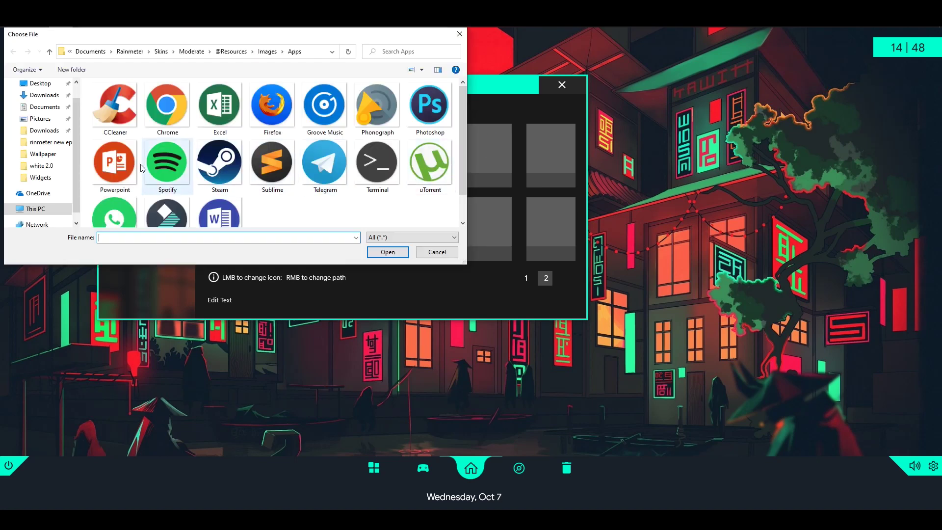
double_click(167, 164)
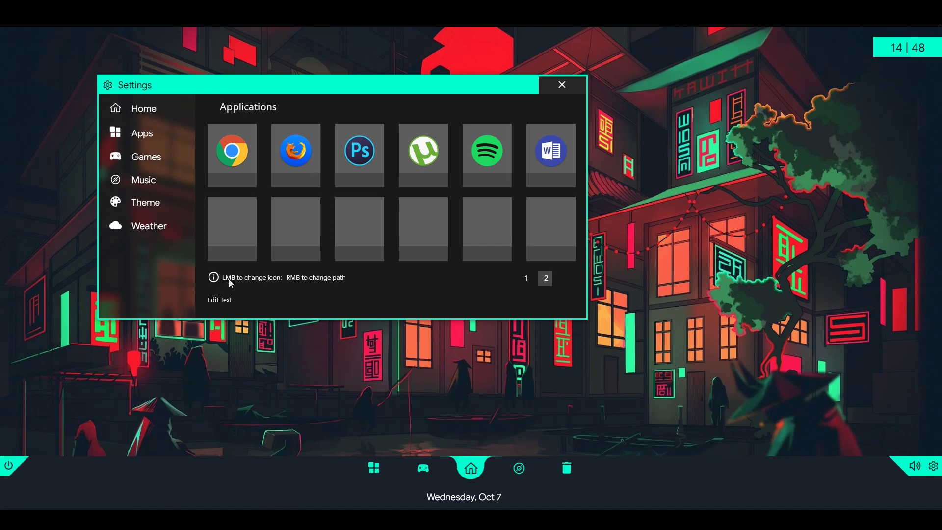
Reopen the Firefox slot's file chooser, cancel it, and switch to the Games page
click(291, 142)
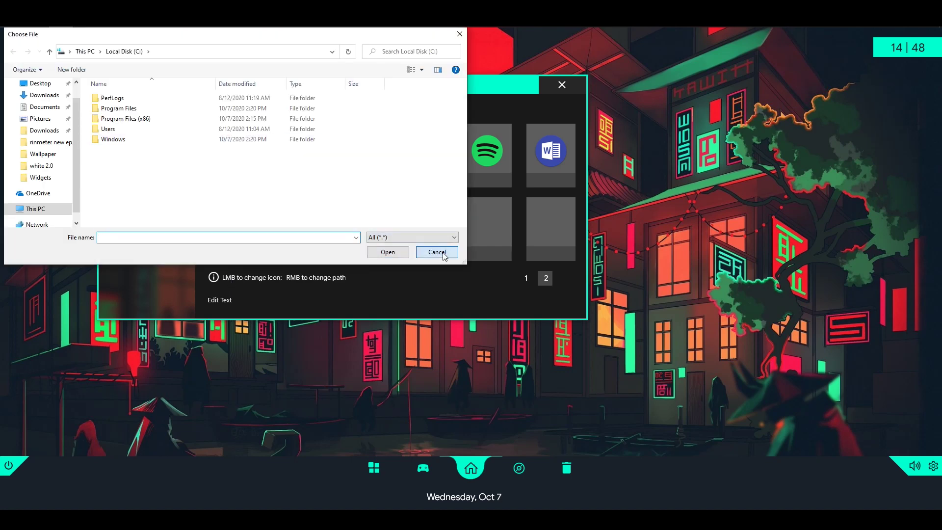
click(437, 252)
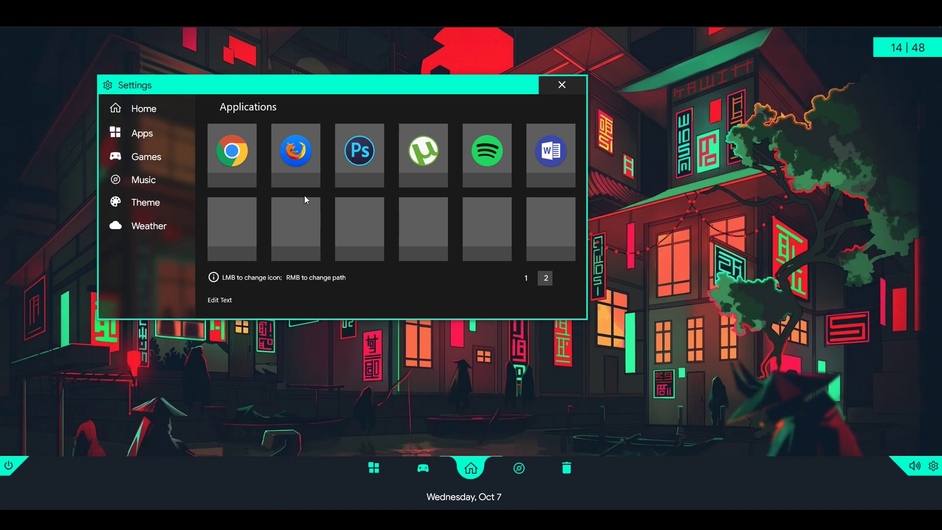
click(143, 158)
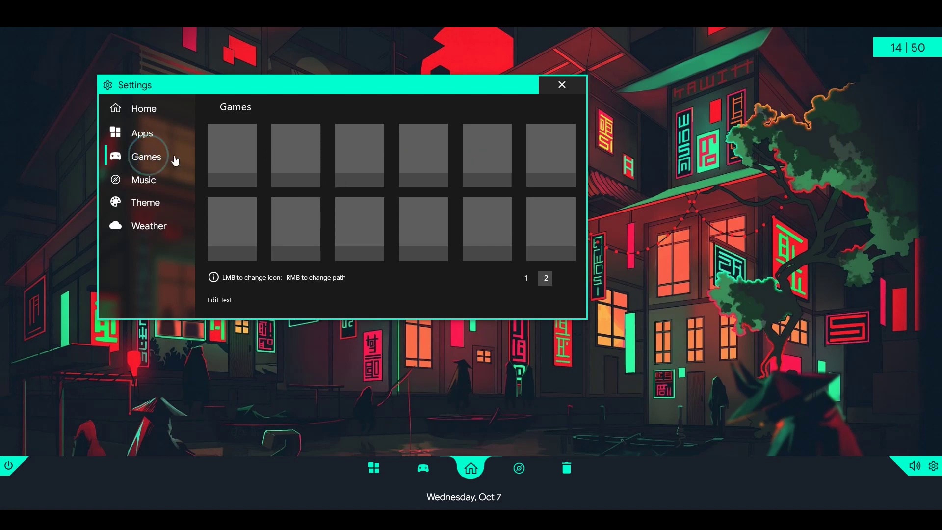
Give the first game slot the GTA V icon and the second slot DmC
click(221, 154)
double_click(275, 169)
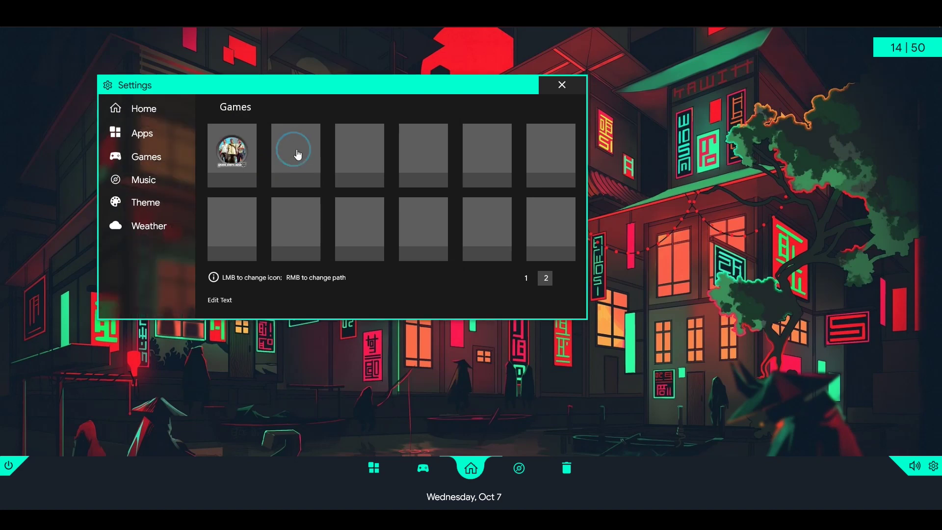
click(299, 153)
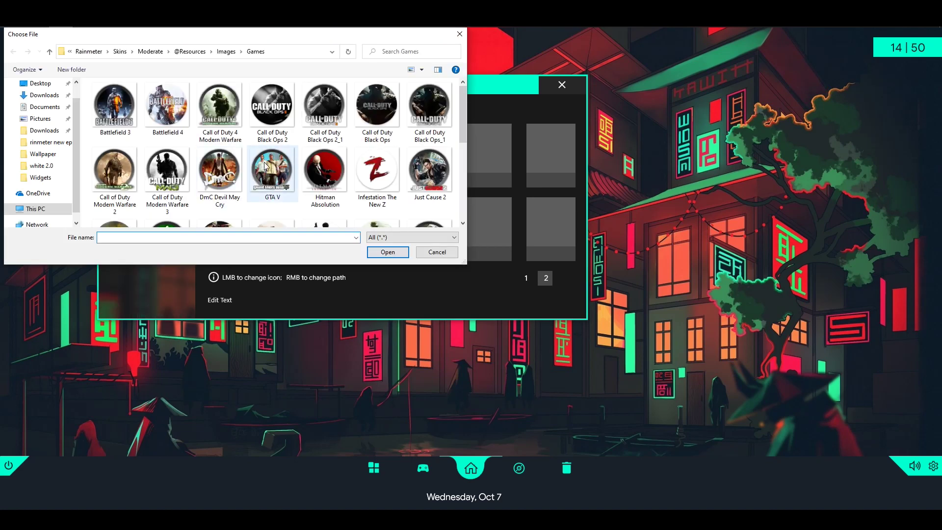
double_click(265, 165)
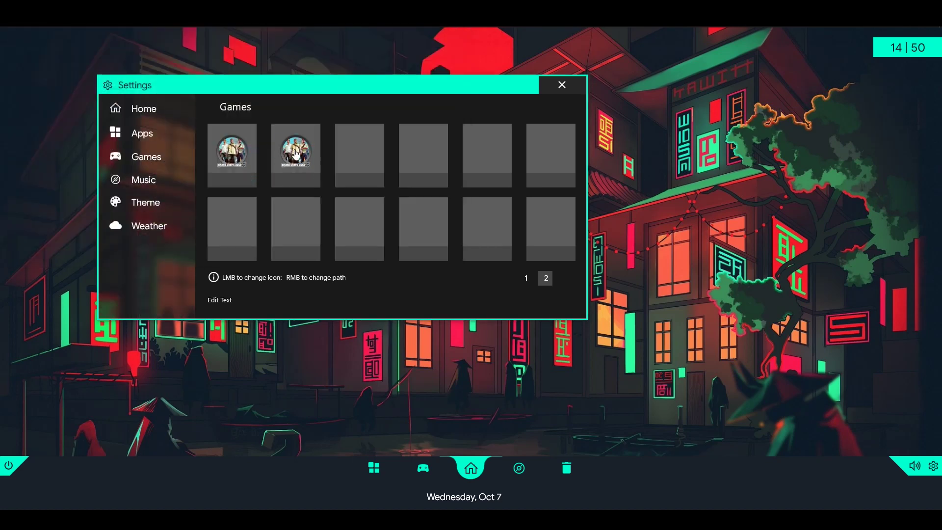
click(295, 154)
double_click(221, 168)
Pick icons for the third and fifth game slots, then open the Music Player page
click(359, 152)
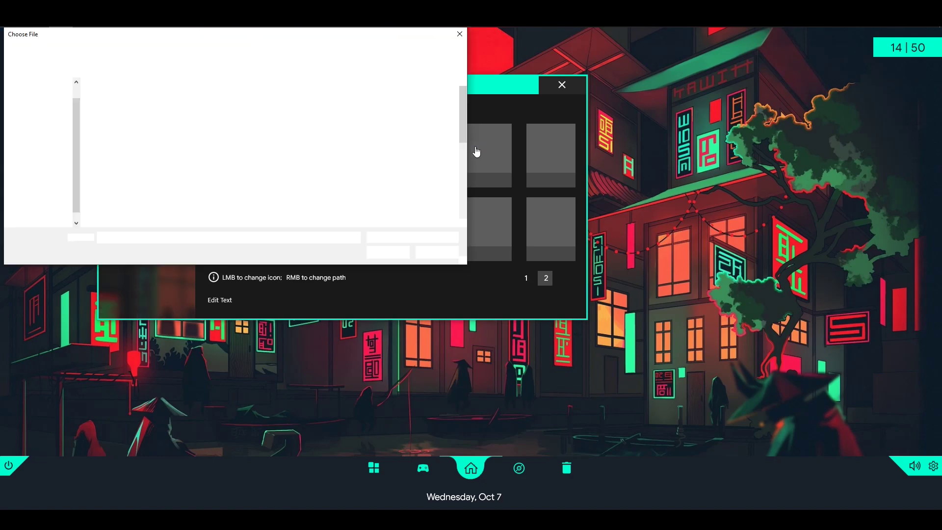
click(475, 152)
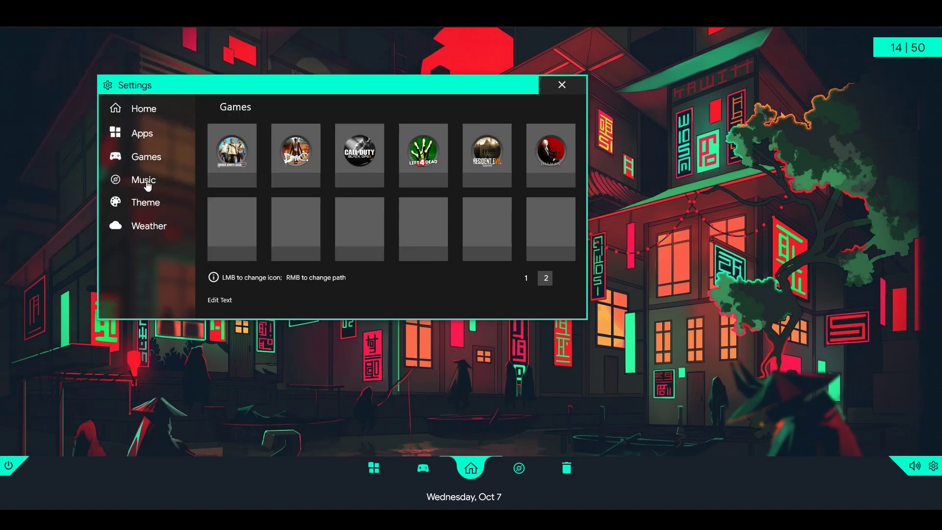
click(145, 180)
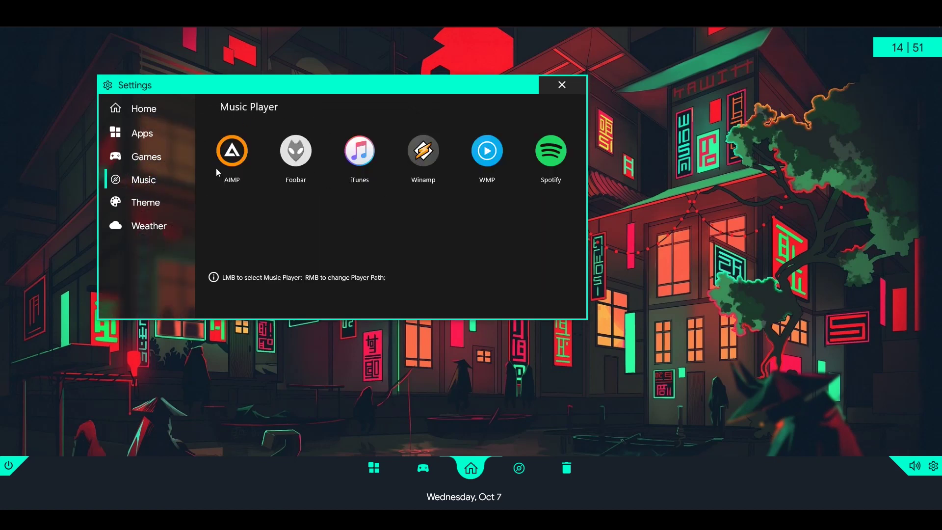
Select Winamp as the music player with its path set to Program Files (x86)\Winamp\winamp
click(418, 157)
right_click(426, 169)
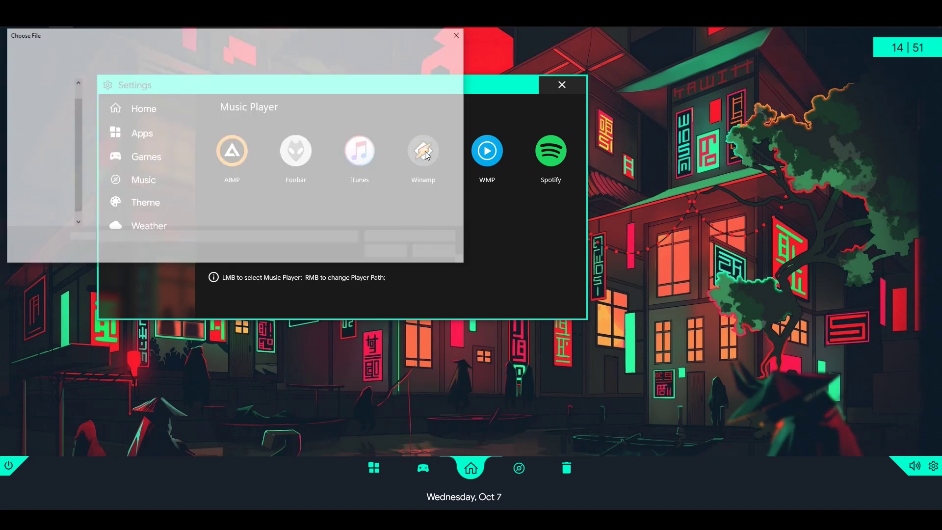
double_click(143, 119)
click(136, 151)
double_click(136, 151)
click(112, 221)
click(381, 252)
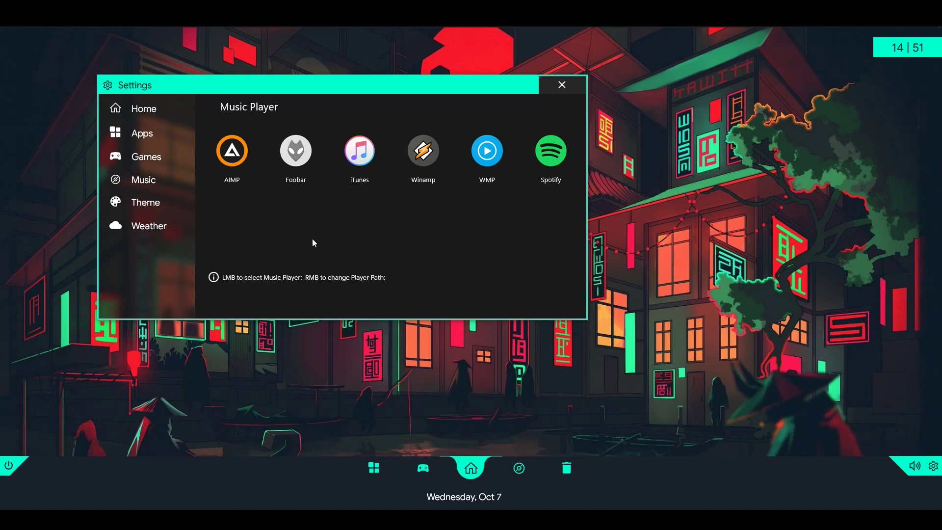
click(153, 230)
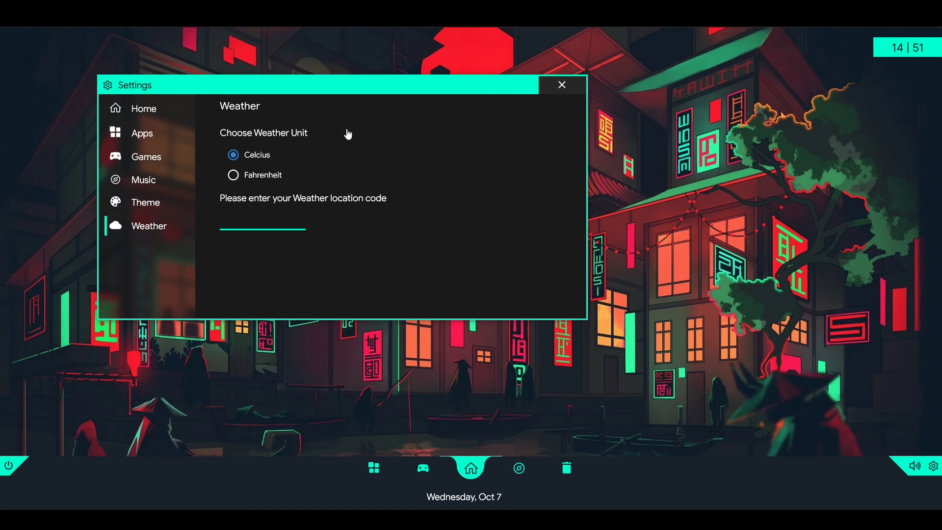
Close Settings and flip the dock drawer between the app and game icons
click(562, 85)
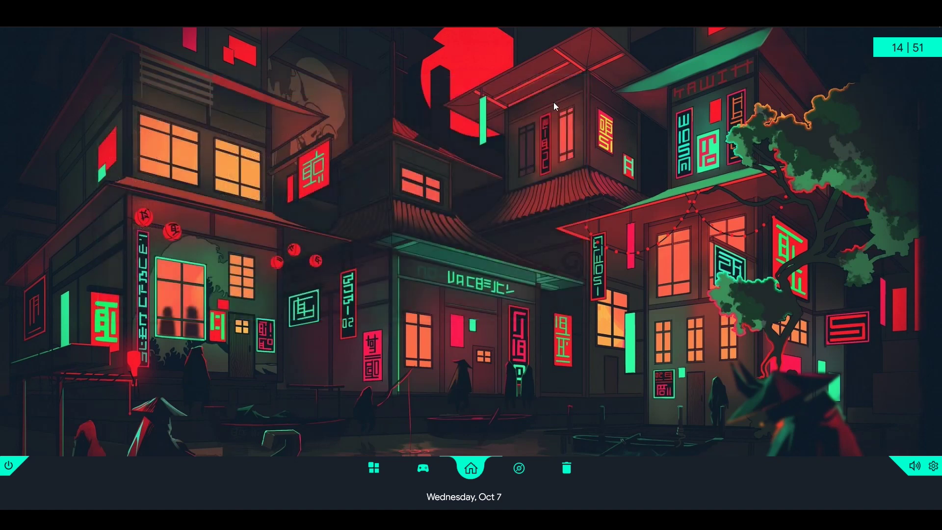
click(470, 468)
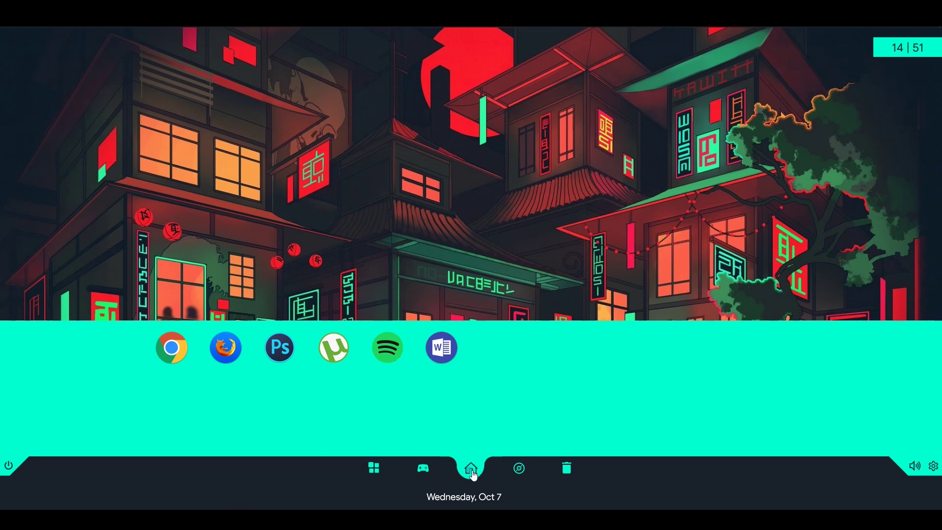
click(423, 469)
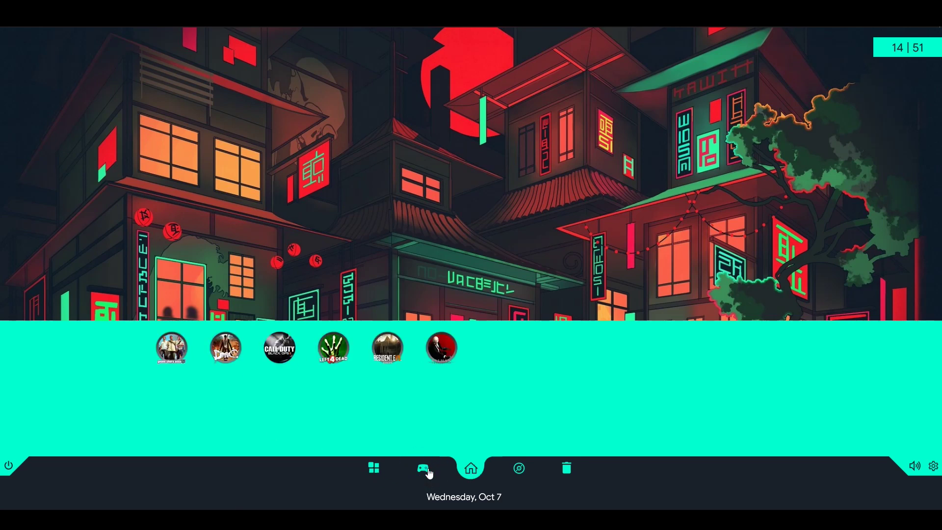
click(373, 467)
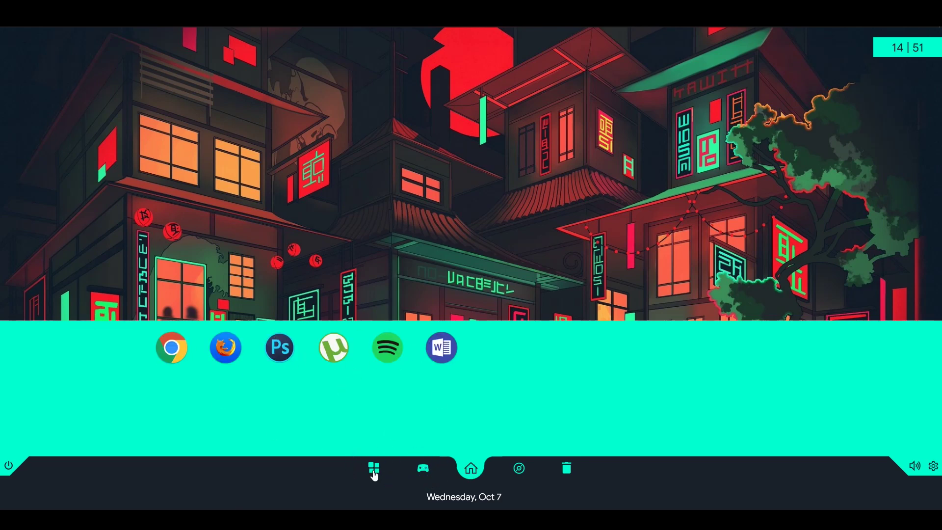
click(420, 469)
click(372, 469)
Preview the dock's music player widget and the recycle bin panel, then close the bin
click(519, 469)
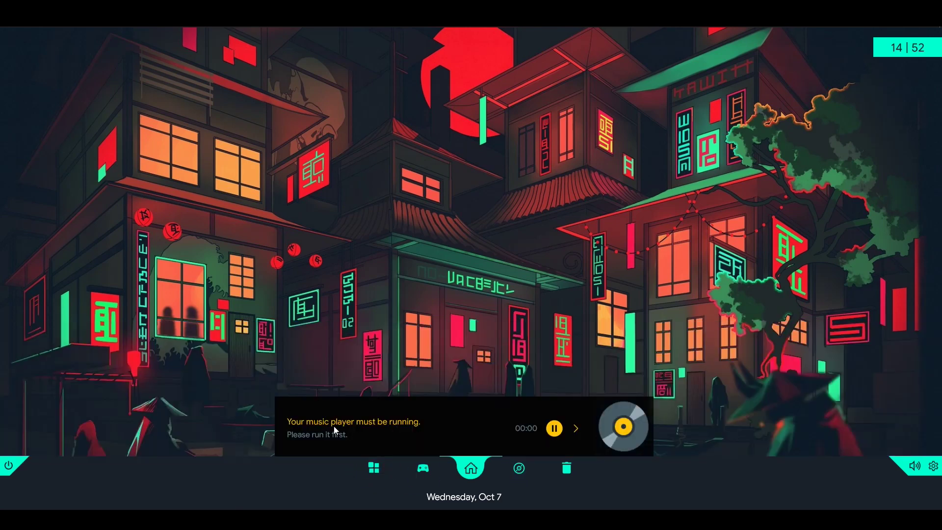
click(565, 469)
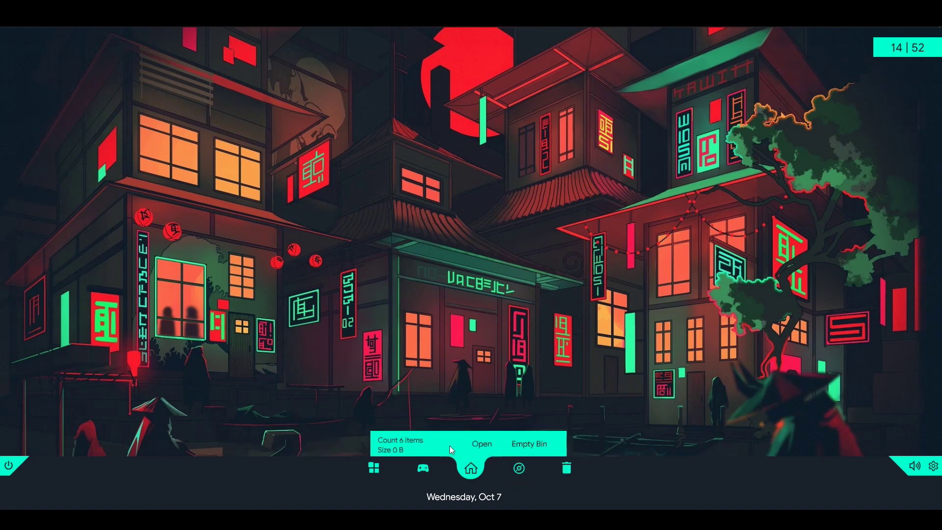
click(566, 471)
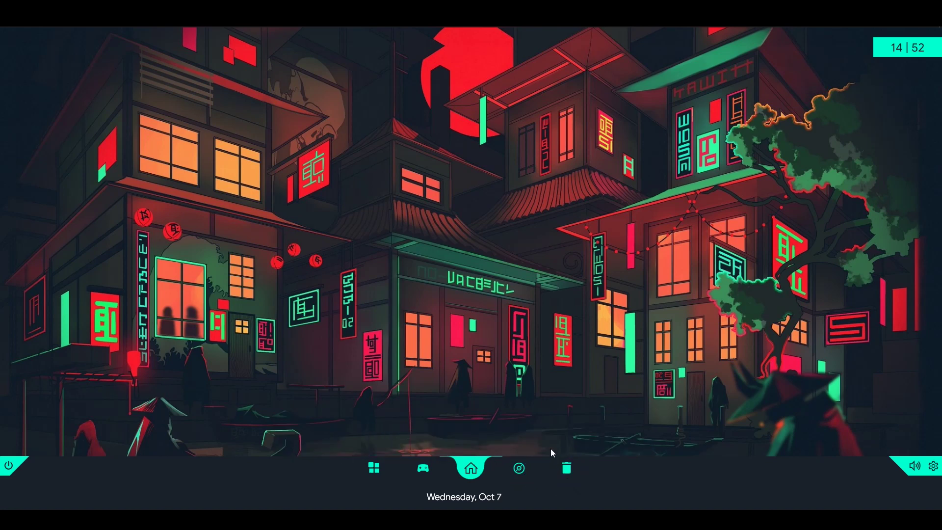
Set the system volume to 90 from the dock's speaker icon, then briefly open and close Settings
click(914, 466)
scroll(913, 467, up, 5)
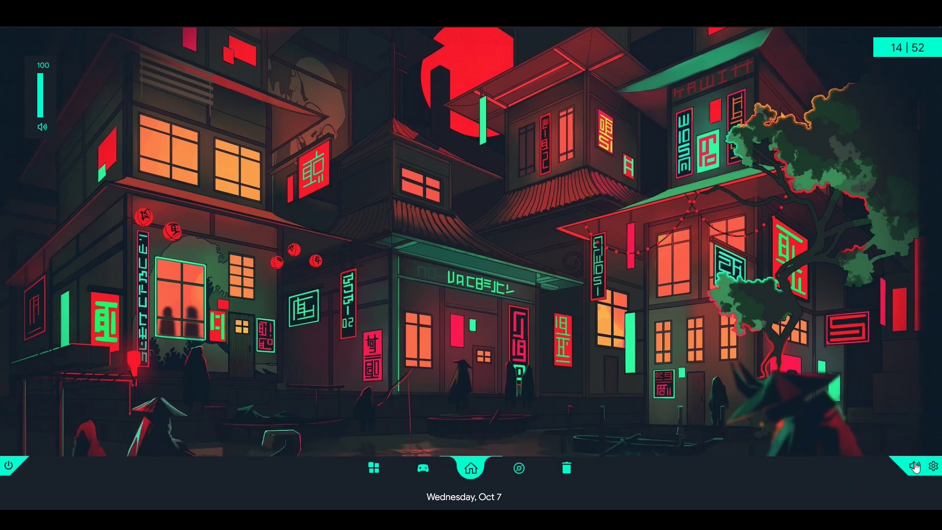
scroll(914, 466, down, 3)
scroll(915, 467, down, 2)
scroll(914, 467, up, 4)
click(933, 466)
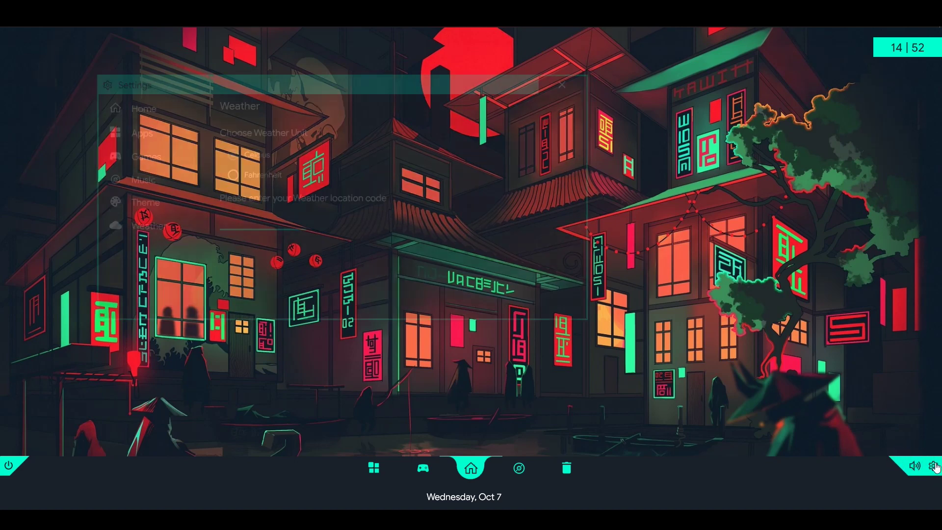
click(562, 86)
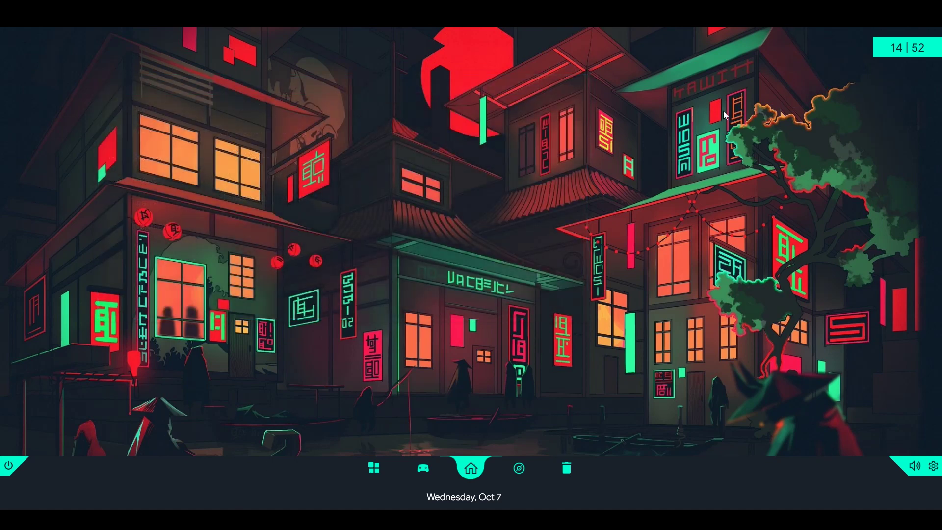
Uncheck Draggable for the Moderate\Home dock and confirm it no longer moves
right_click(240, 474)
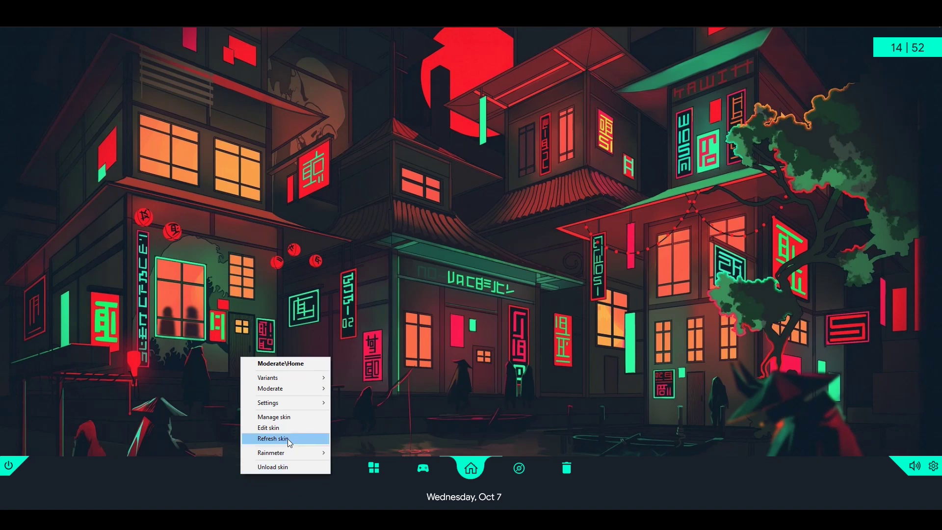
mouse_move(275, 402)
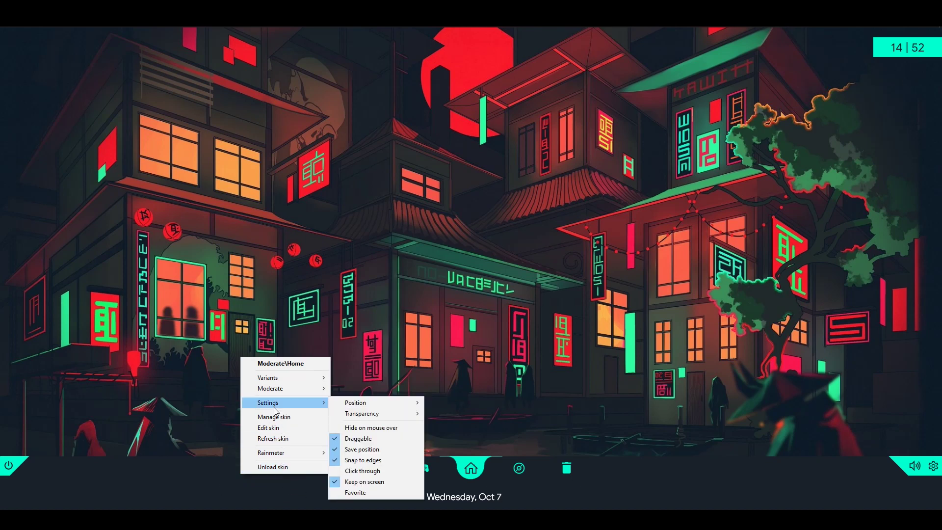
click(356, 439)
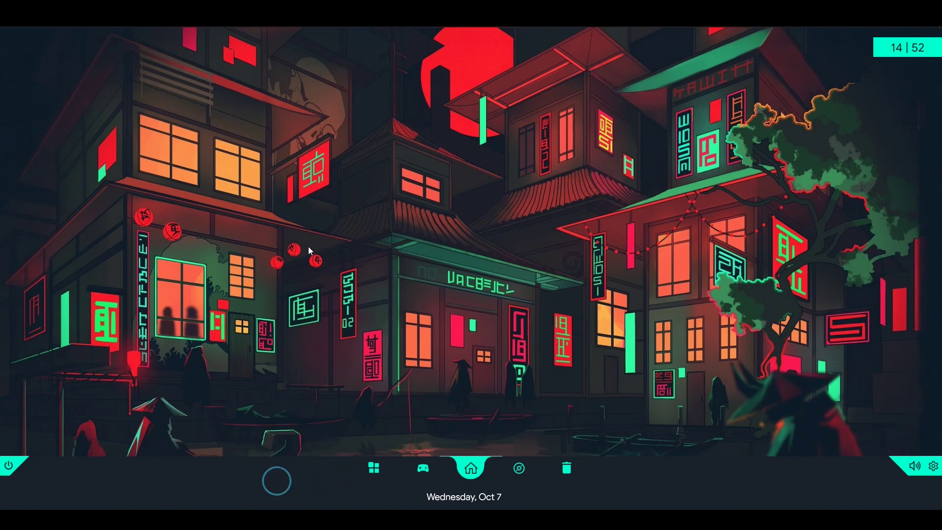
drag(883, 50, 900, 61)
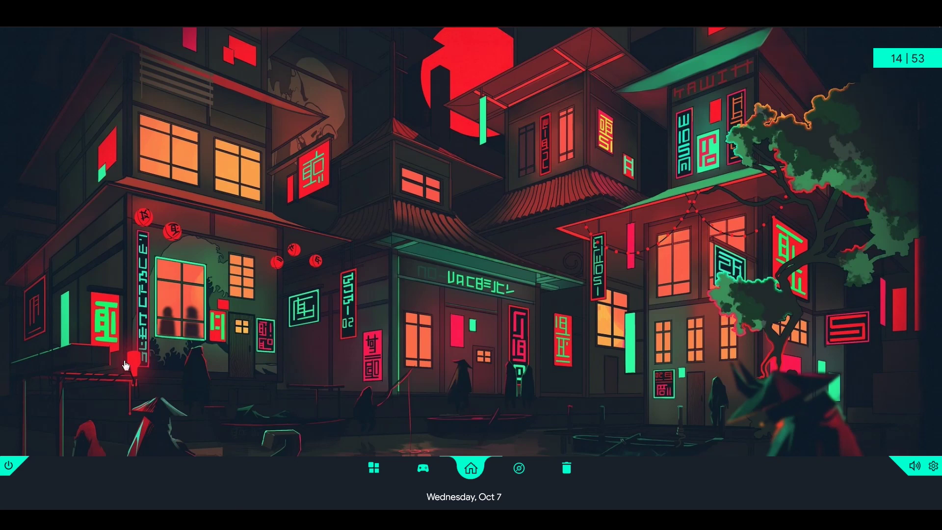
click(7, 468)
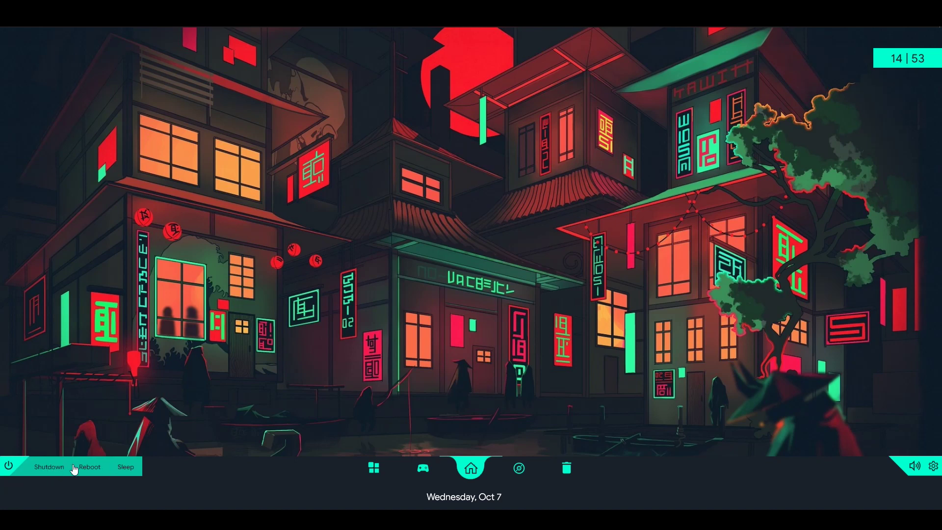
click(8, 466)
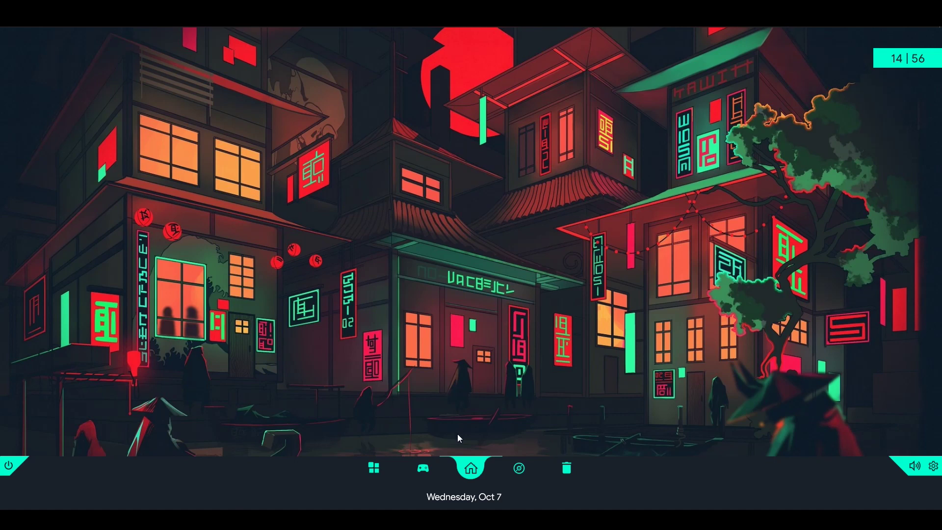
click(519, 468)
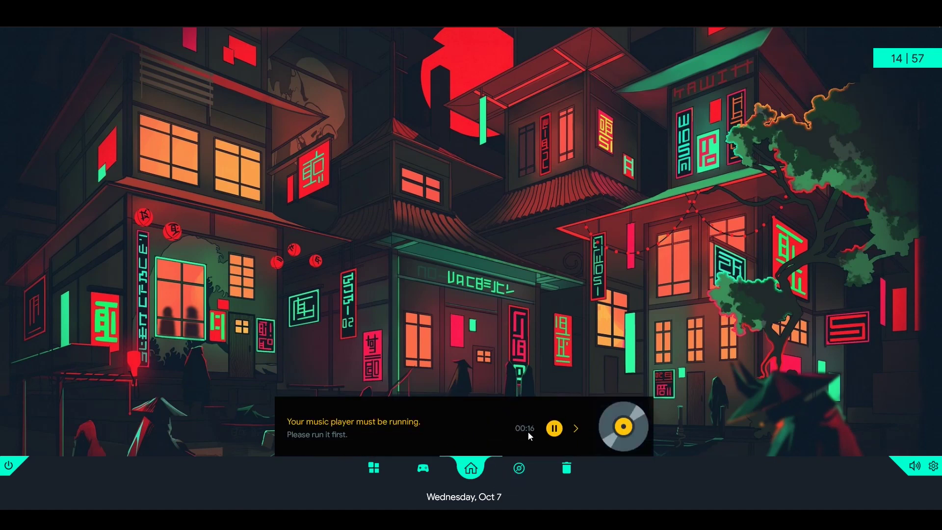
click(519, 469)
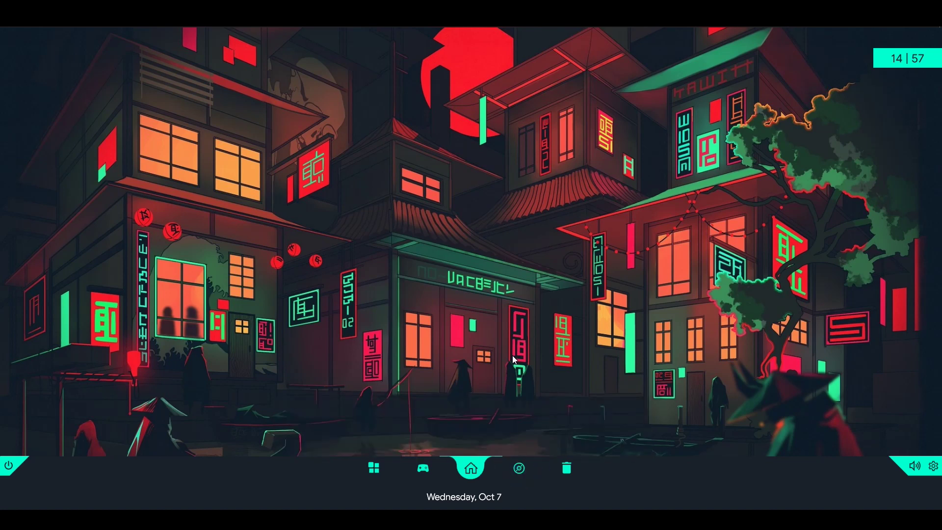